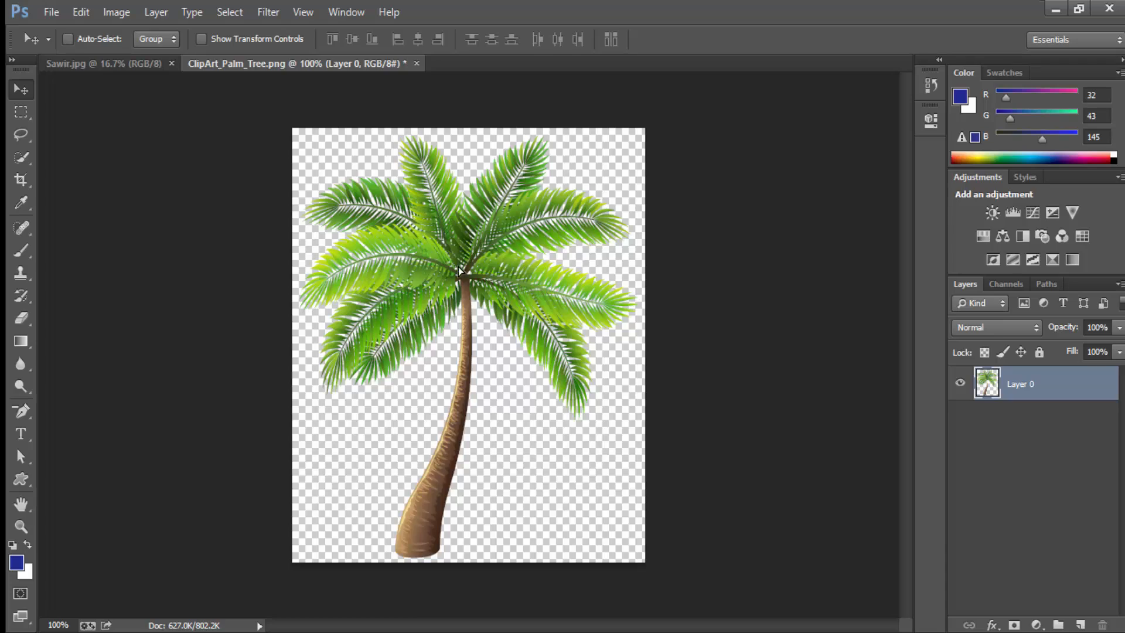
# - Shift the palm tree toward the canvas's left edge and copy a rectangular piece of its right-hand fronds to a new layer
pyautogui.moveTo(537, 239); pyautogui.dragTo(482, 260)
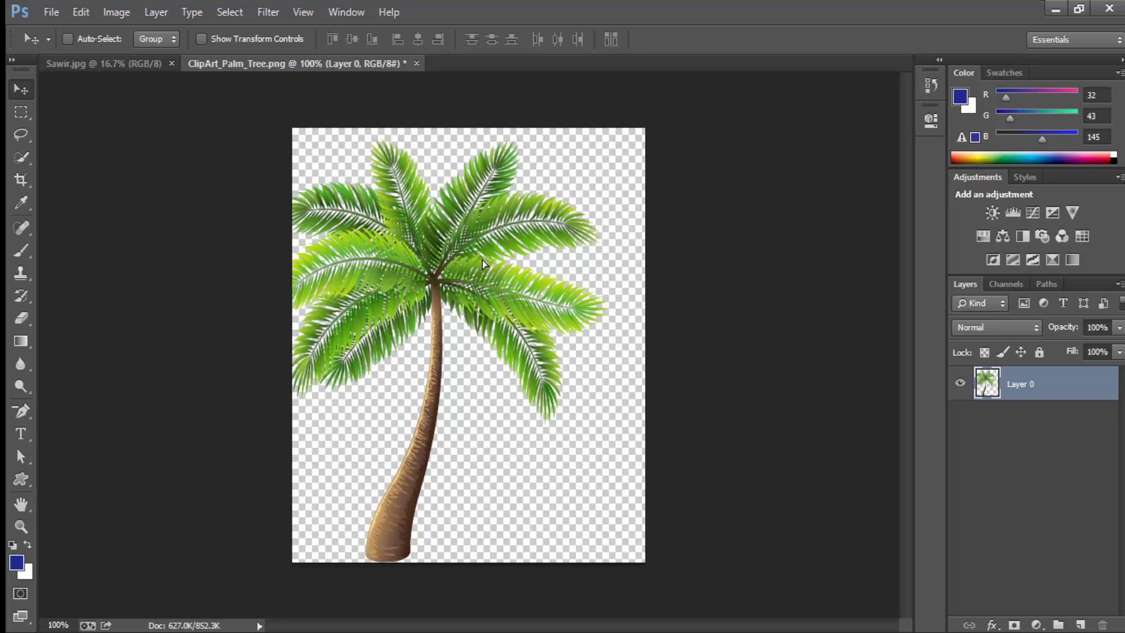
pyautogui.click(19, 114)
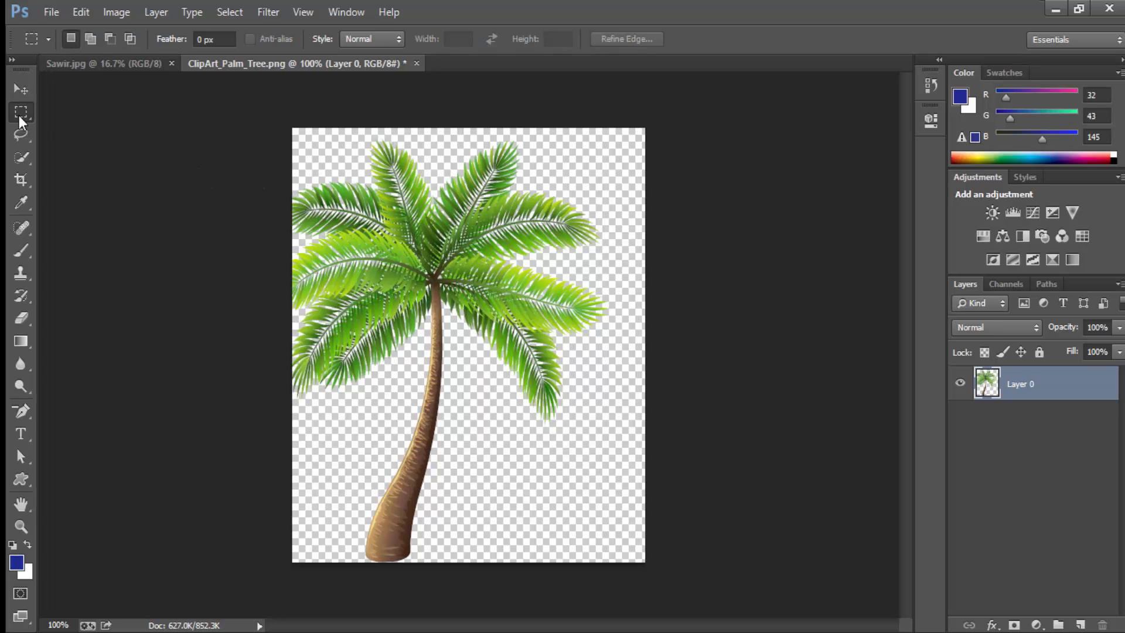
pyautogui.moveTo(473, 258); pyautogui.dragTo(598, 385)
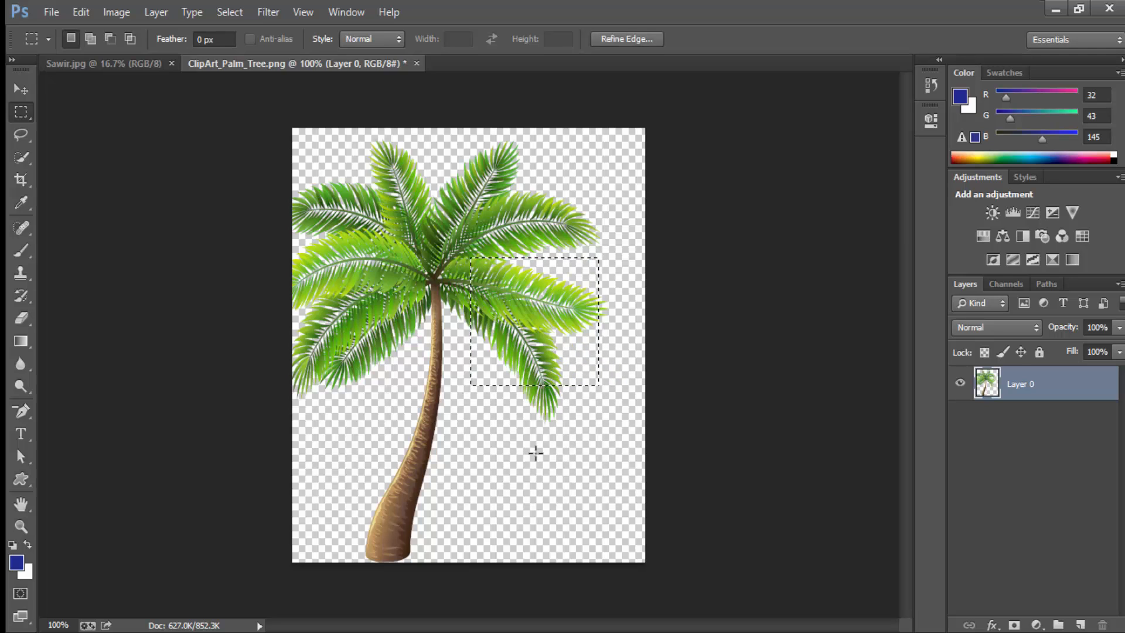
pyautogui.hotkey('ctrl', 'j')
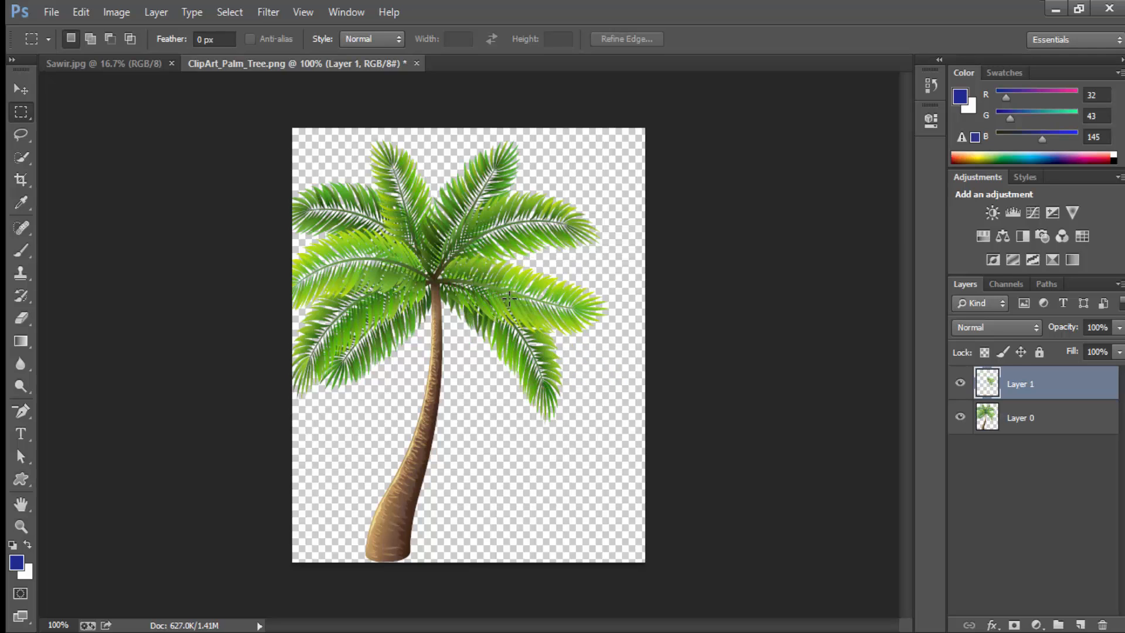
# - Move the copied frond piece down beside the trunk and delete its layer
pyautogui.press('v')
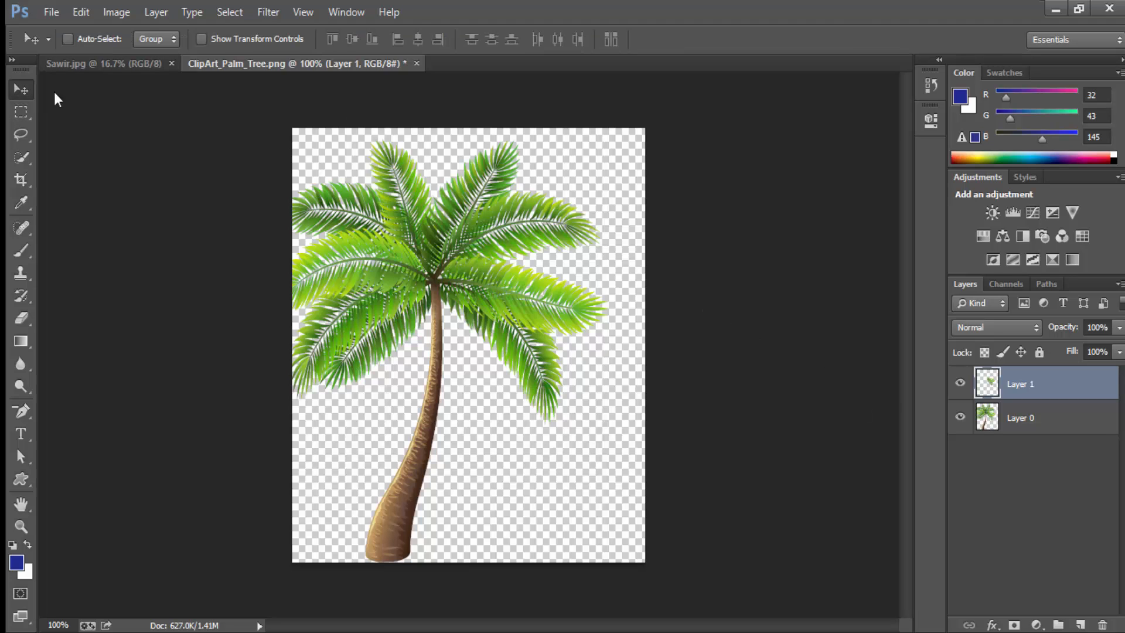
pyautogui.moveTo(557, 296); pyautogui.dragTo(502, 431)
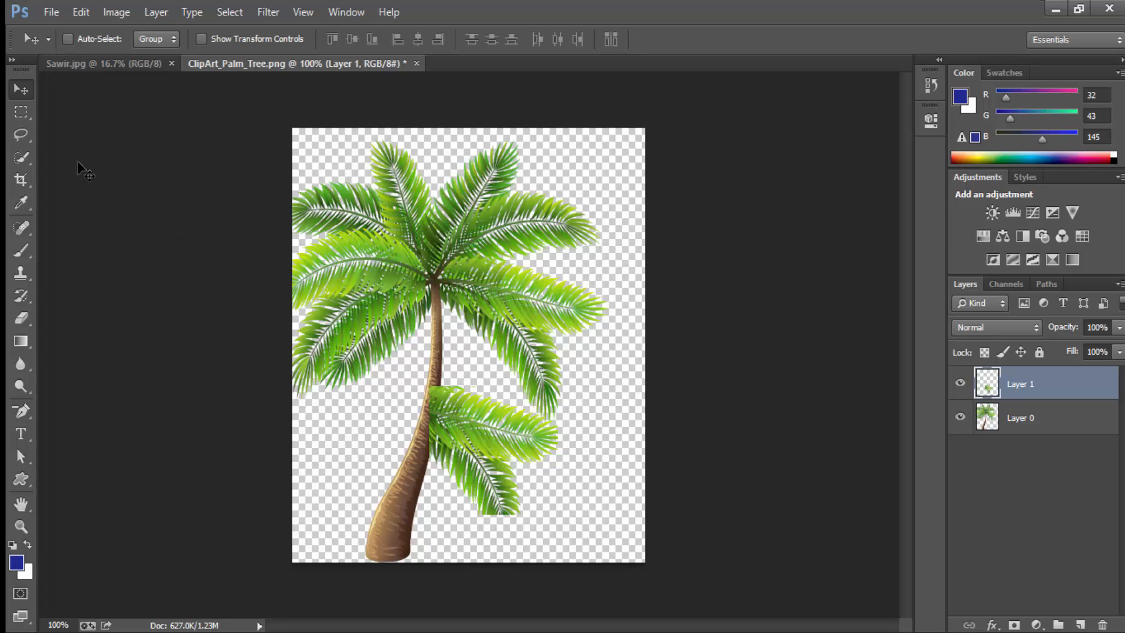
pyautogui.press('Delete')
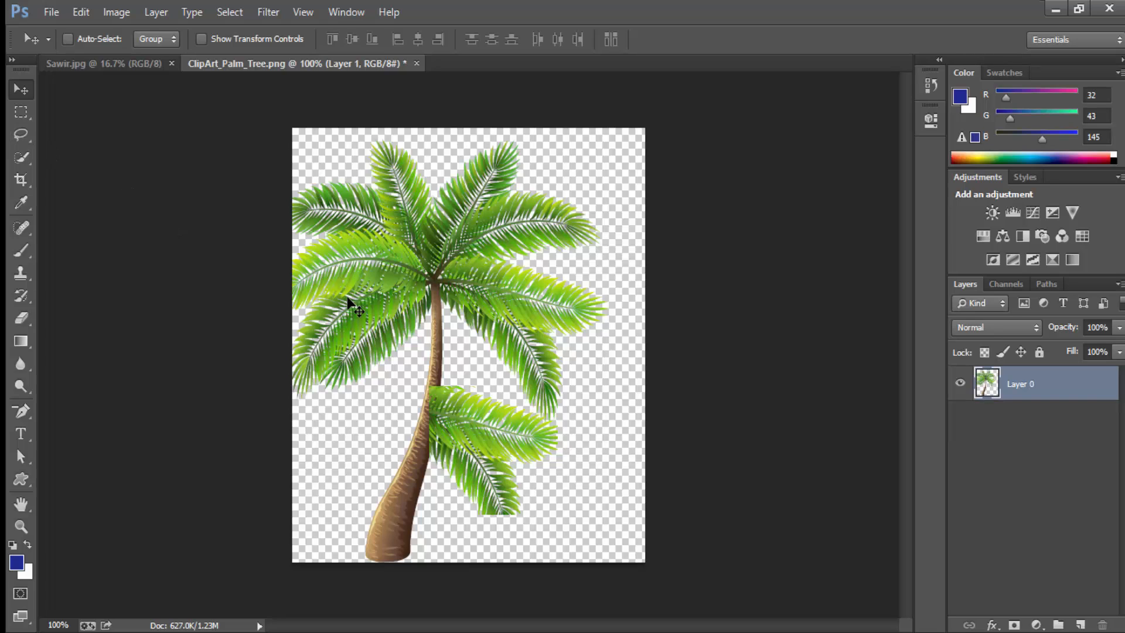
pyautogui.moveTo(21, 134); pyautogui.dragTo(69, 153)
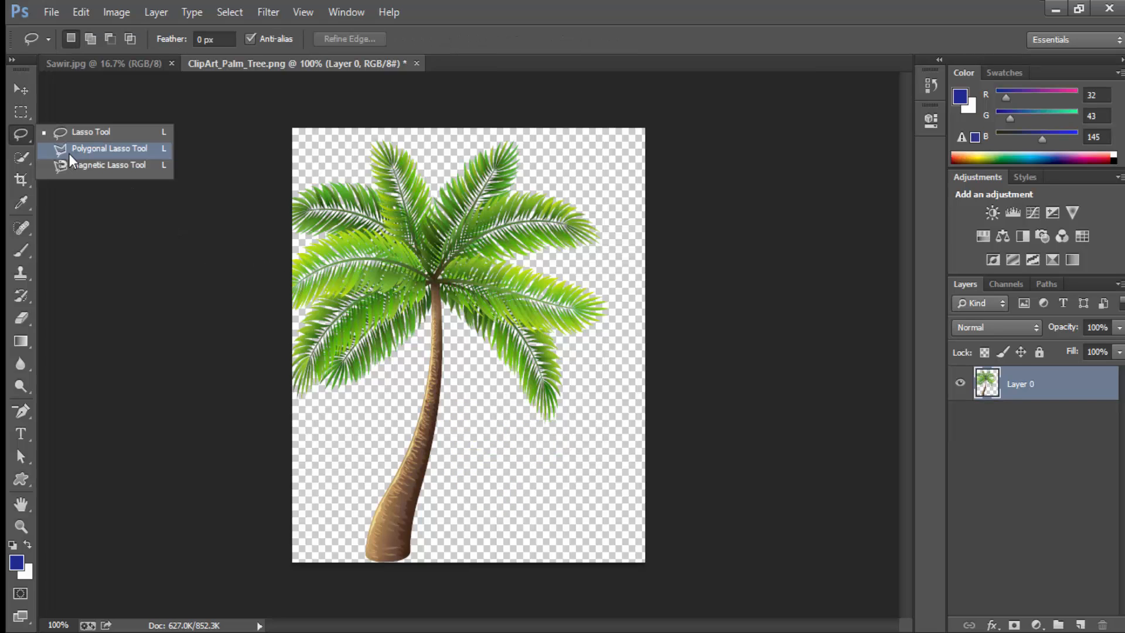
pyautogui.click(66, 153)
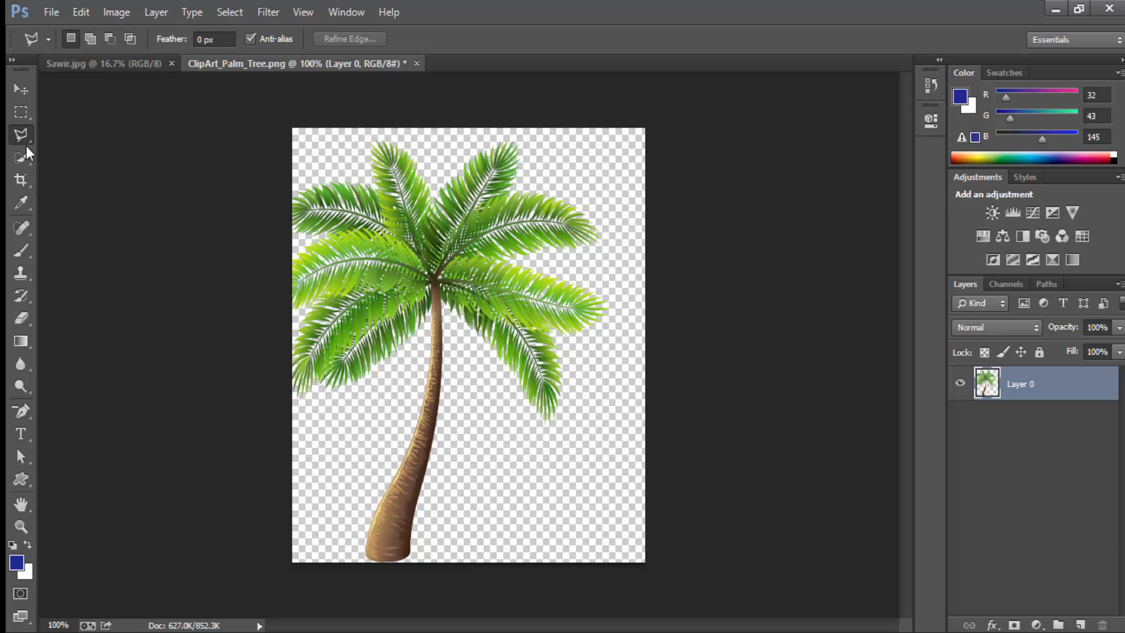
pyautogui.click(22, 161)
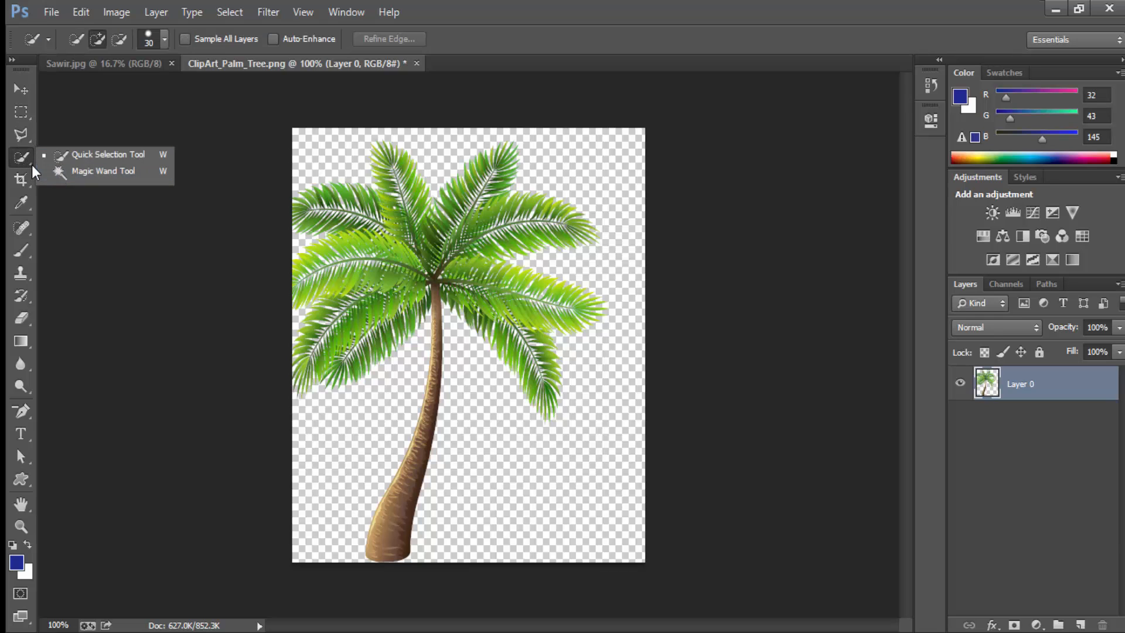
pyautogui.click(58, 156)
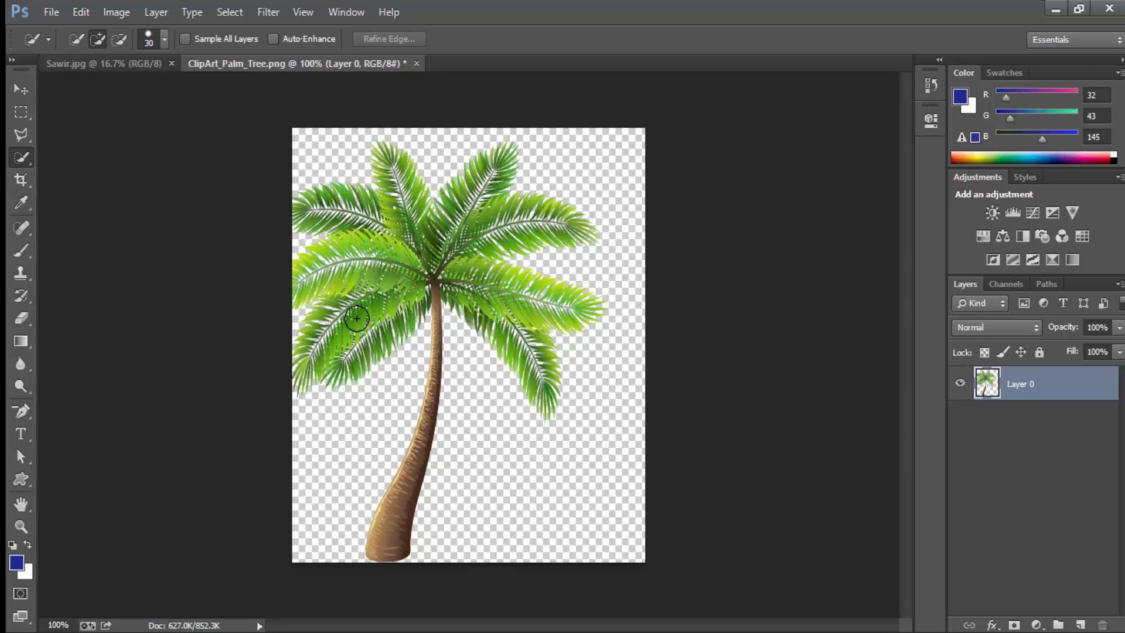
# - Select the transparent area to the right of the palm with the Magic Wand Tool
pyautogui.rightClick(20, 156)
pyautogui.click(80, 183)
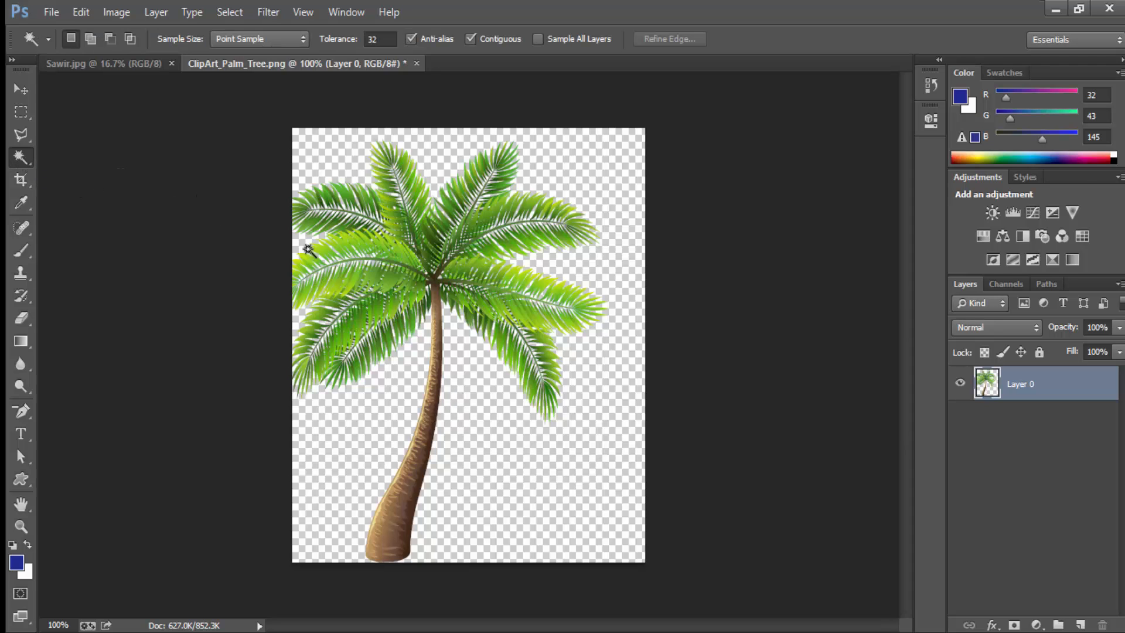
pyautogui.click(526, 476)
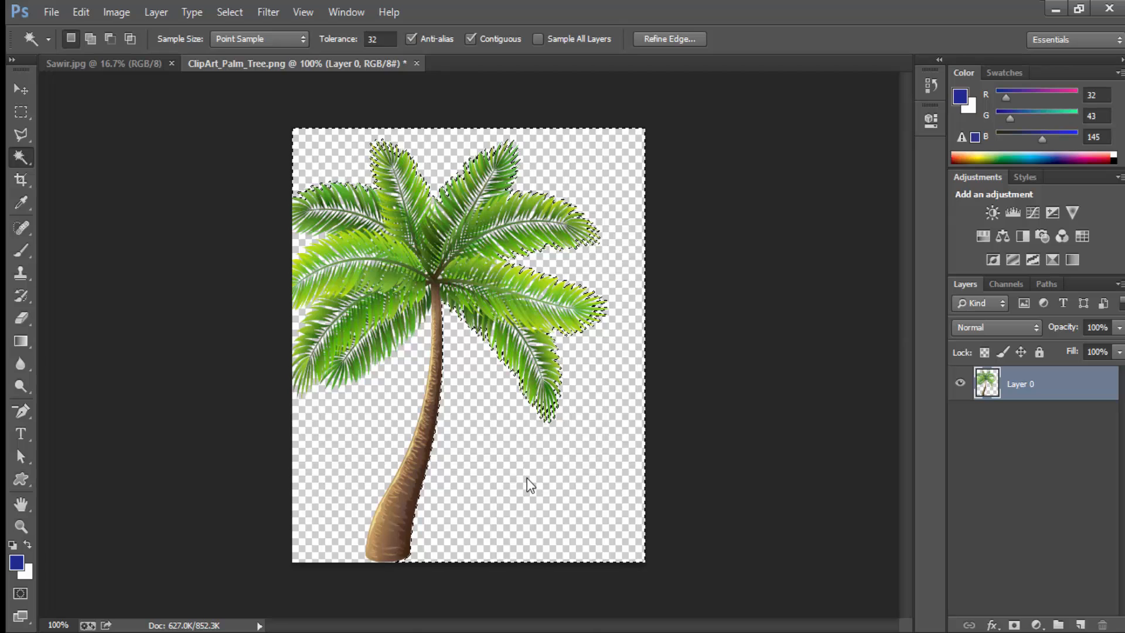
# - Fill the selected area with radial blue-and-gold gradients using the Gradient tool
pyautogui.click(20, 341)
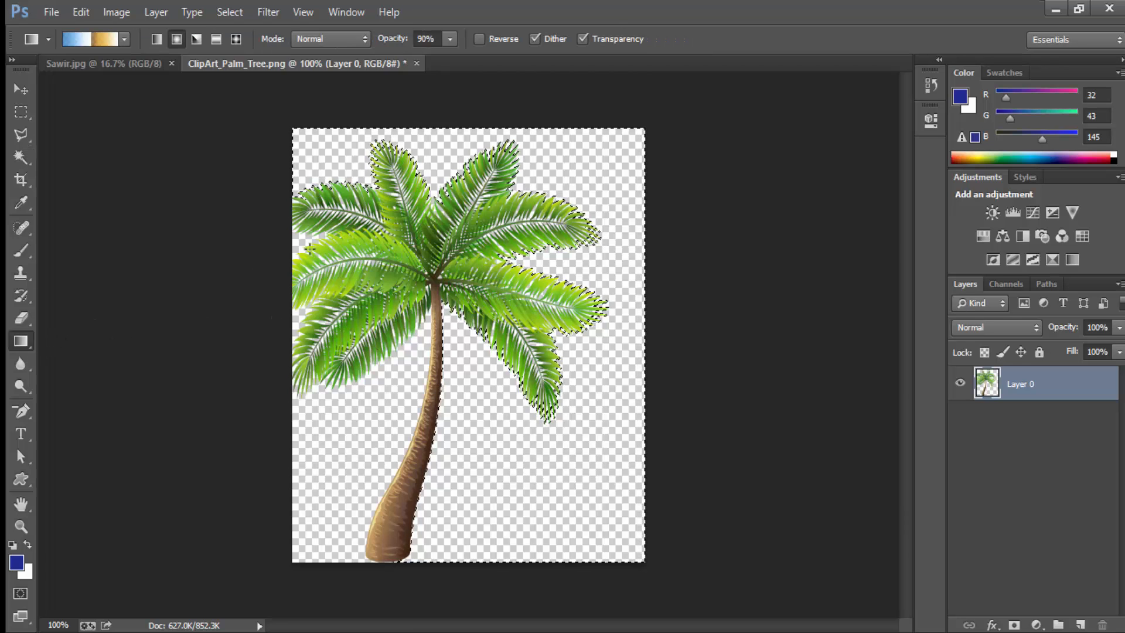
pyautogui.moveTo(615, 163); pyautogui.dragTo(688, 301)
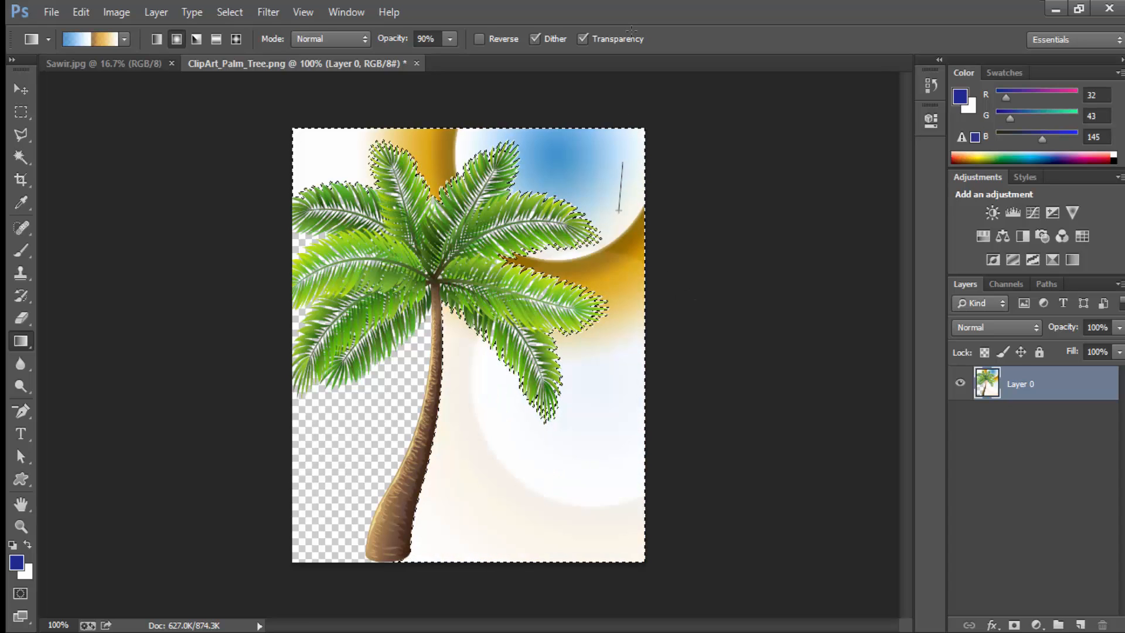
pyautogui.moveTo(622, 197); pyautogui.dragTo(516, 329)
# - Cover the selected area with a linear gradient from blue sky down to sand, and remove the selection
pyautogui.click(157, 39)
pyautogui.moveTo(486, 138); pyautogui.dragTo(559, 454)
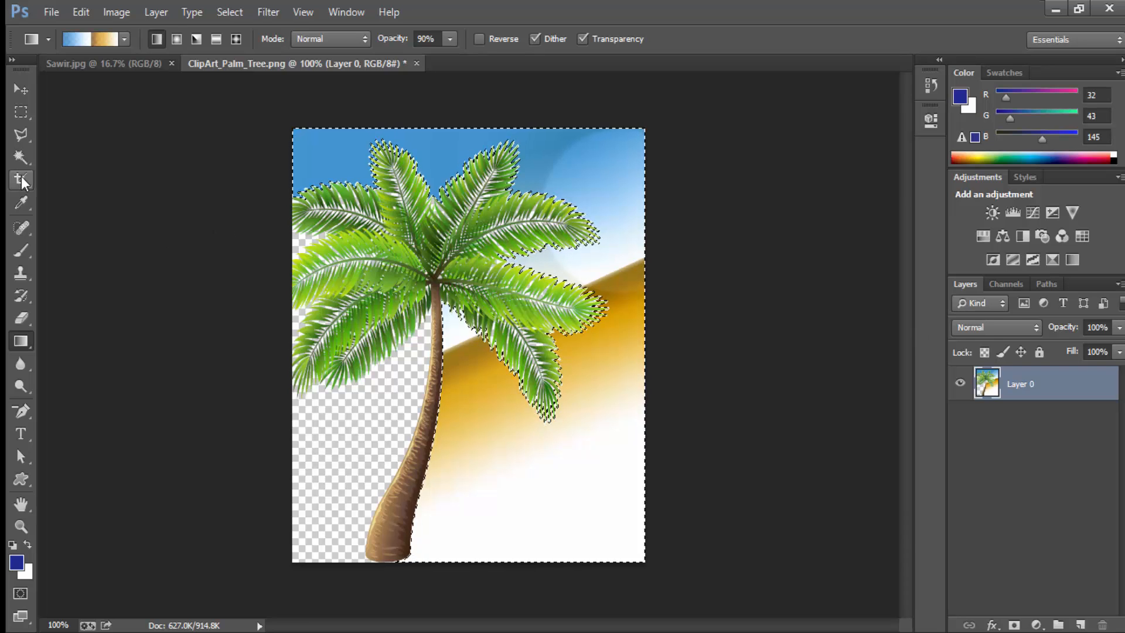
pyautogui.click(21, 93)
pyautogui.hotkey('ctrl', 'd')
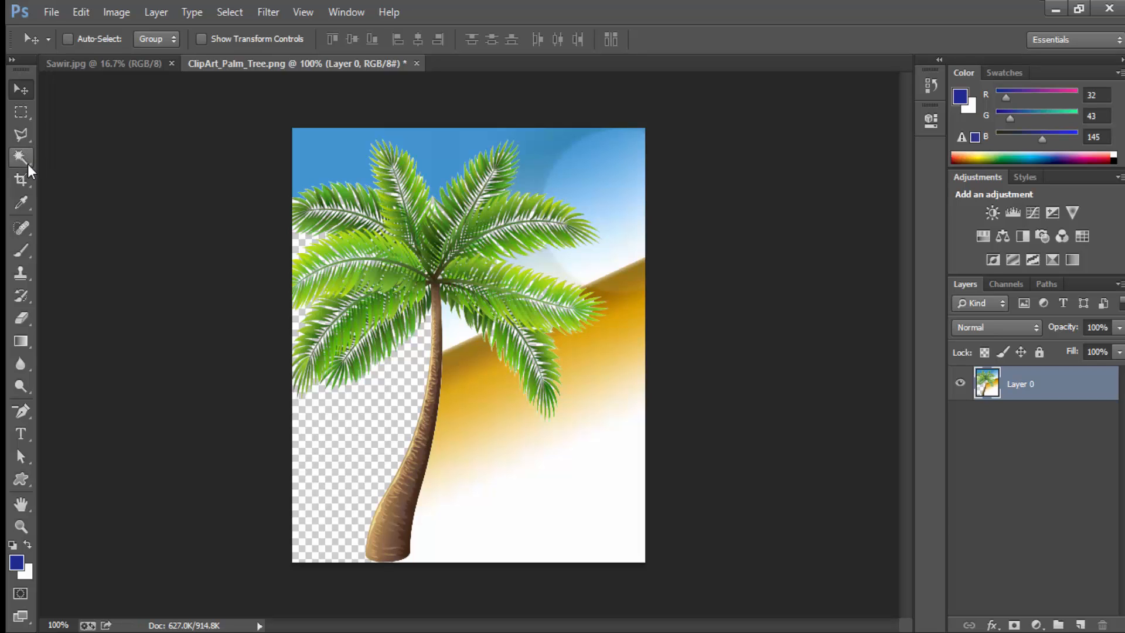
# - Try cropping away the lower part of the image, and undo the crop
pyautogui.moveTo(26, 184); pyautogui.dragTo(62, 181)
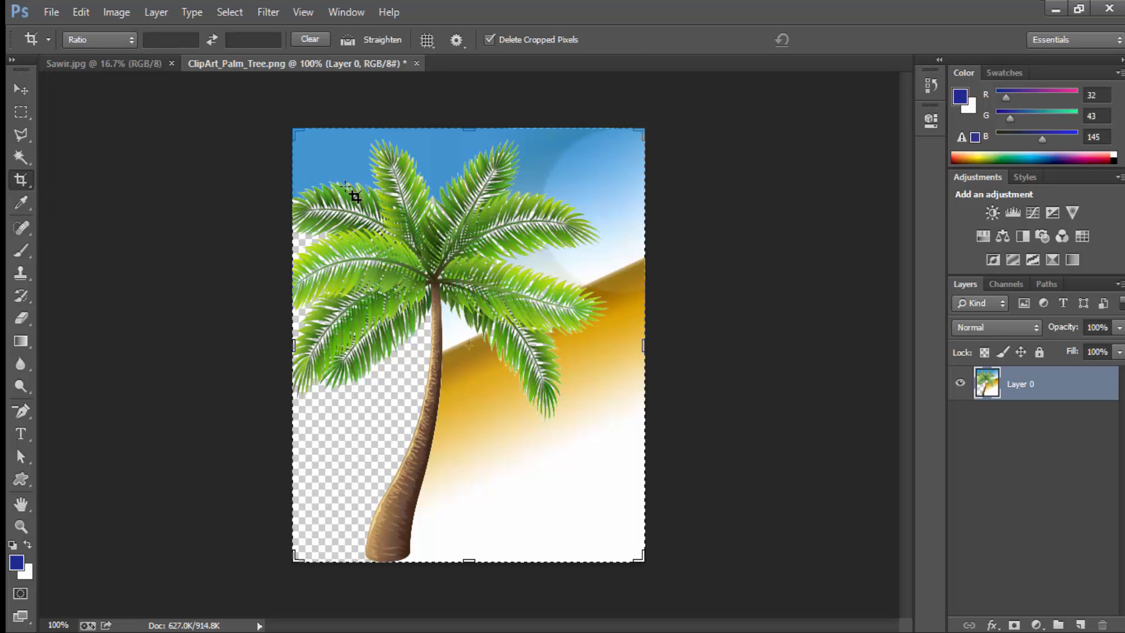
pyautogui.click(401, 287)
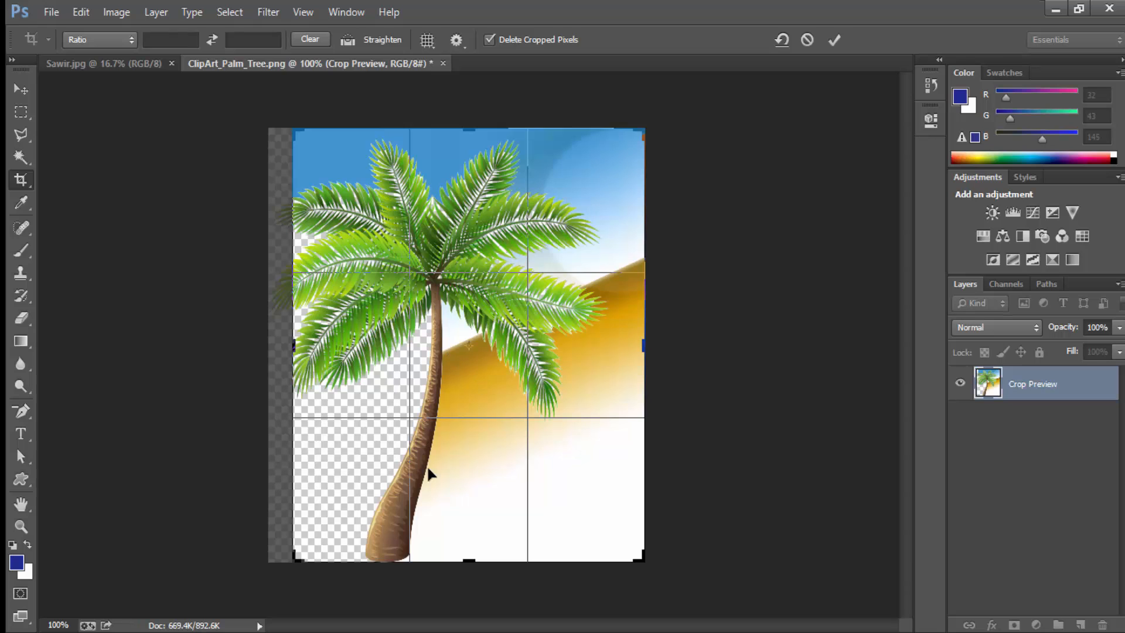
pyautogui.moveTo(467, 544); pyautogui.dragTo(475, 504)
pyautogui.press('Return')
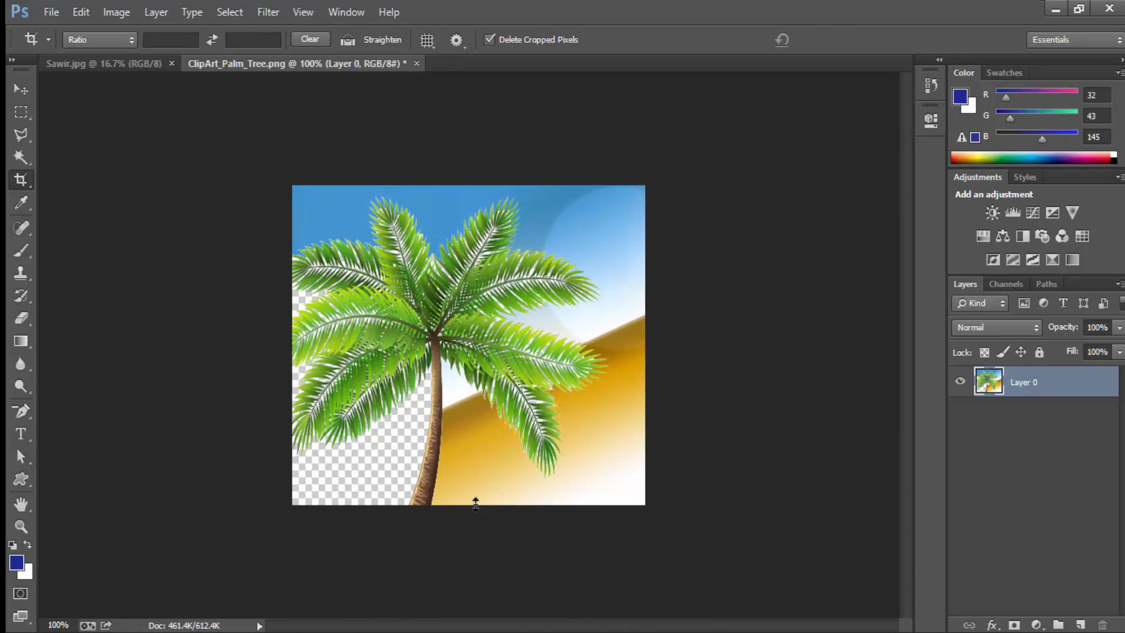
pyautogui.hotkey('ctrl', 'z')
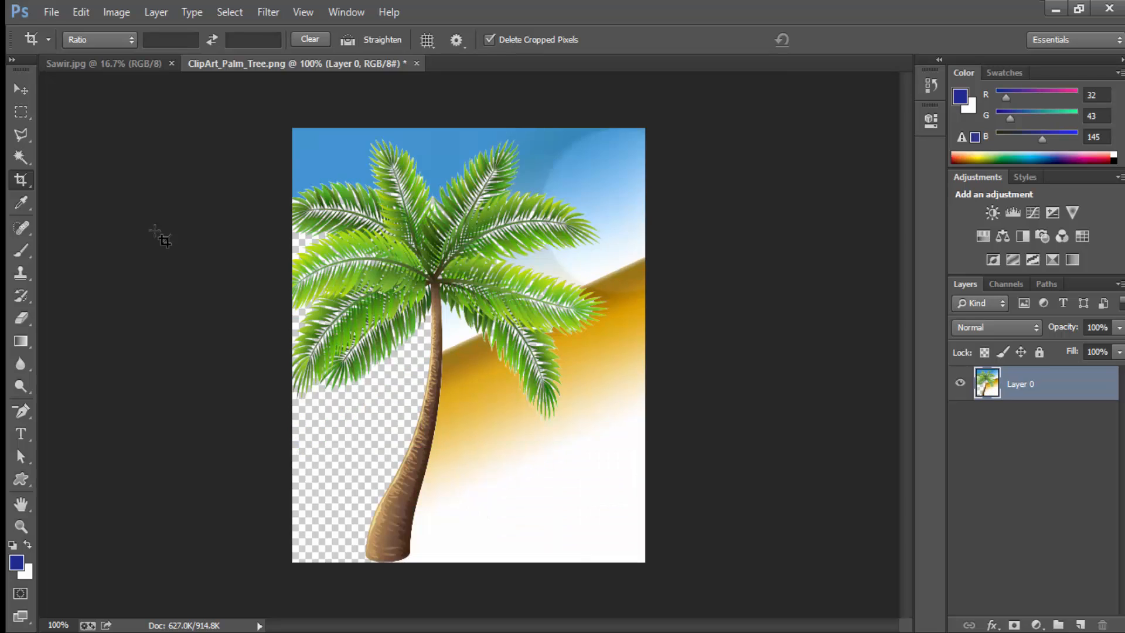
# - Sample the blue of the sky beside the palm's upper fronds as the foreground colour with the Eyedropper
pyautogui.click(30, 209)
pyautogui.click(334, 154)
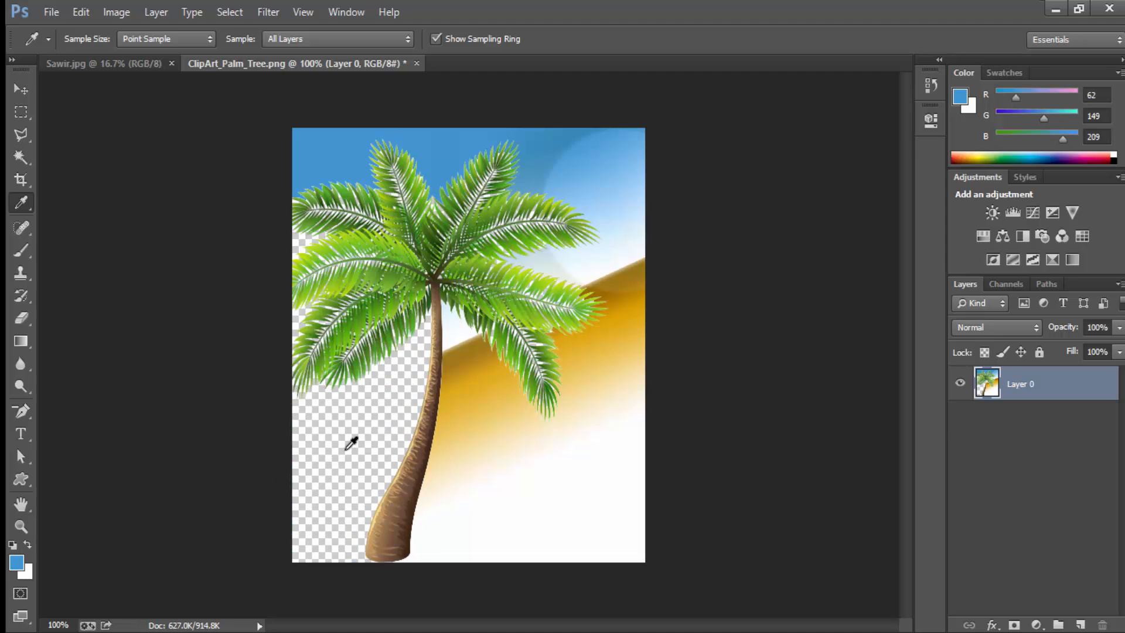
pyautogui.hotkey('ctrl', 'v')
pyautogui.hotkey('ctrl', 'z')
# - Revert the image to its Open state in the document history
pyautogui.click(930, 86)
pyautogui.scroll(5, 849, 106)
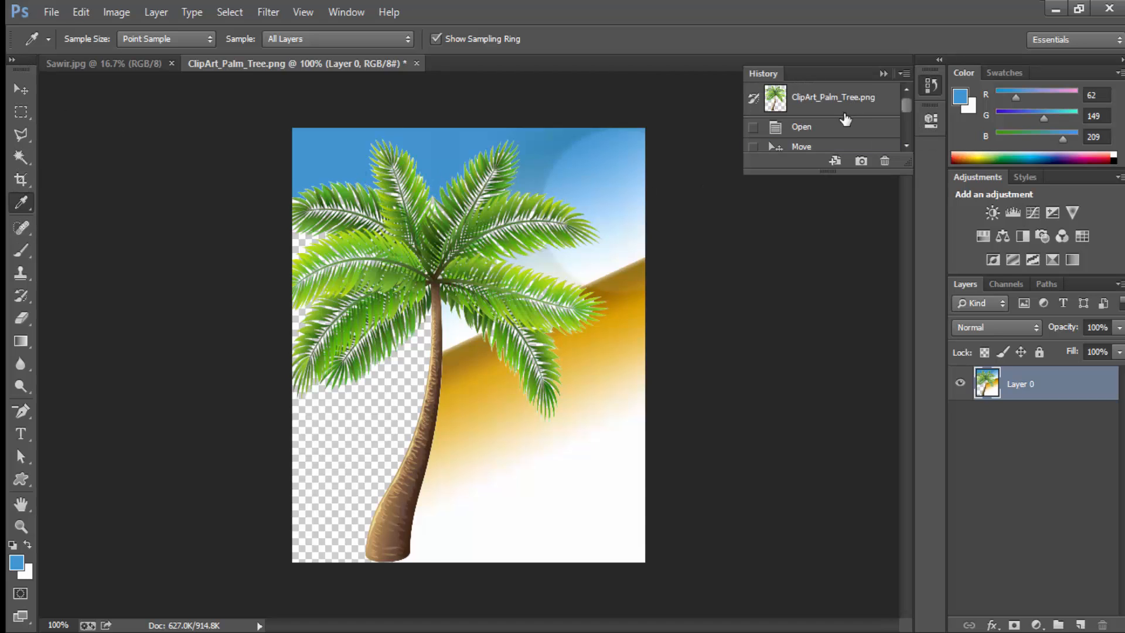
pyautogui.click(845, 125)
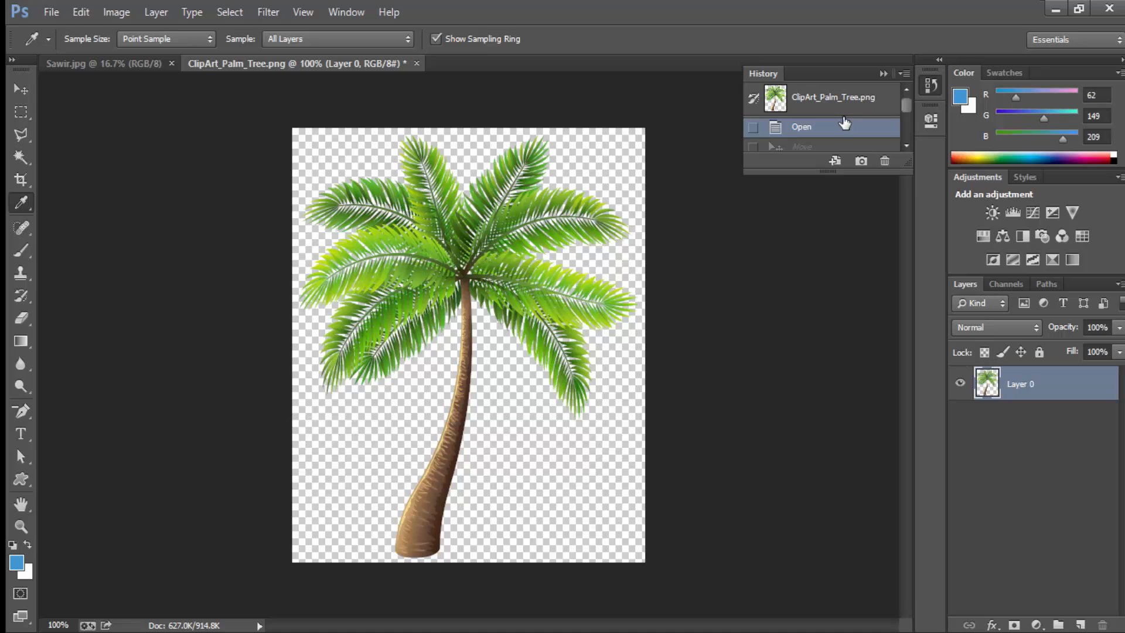
# - Erase the palm's left fronds and the middle of its trunk with the Eraser at size 70
pyautogui.click(24, 252)
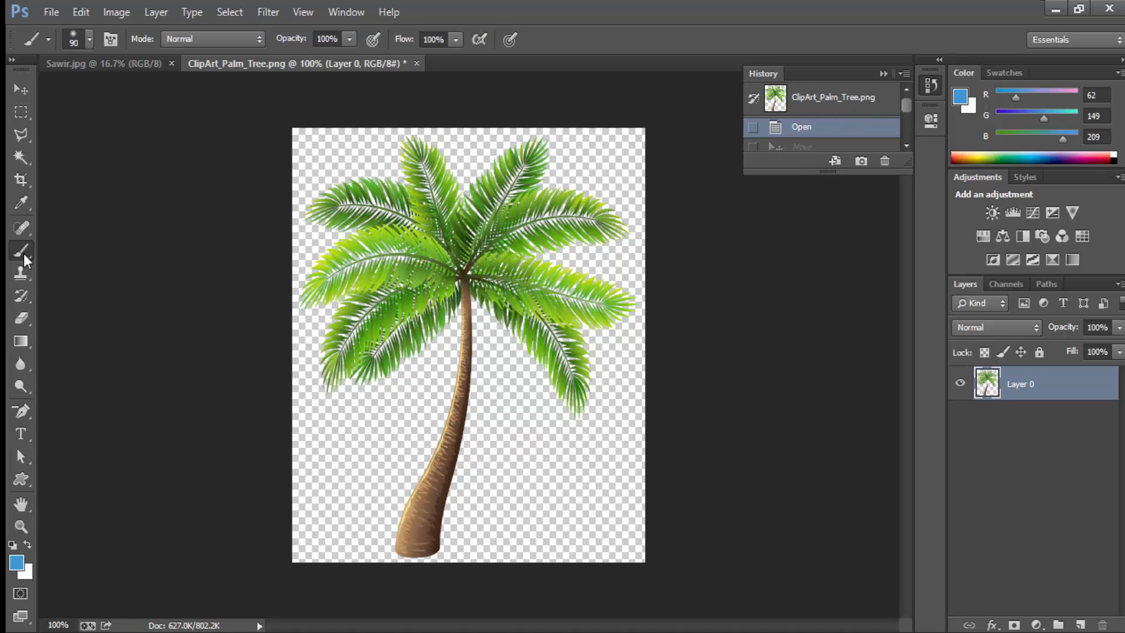
pyautogui.click(22, 319)
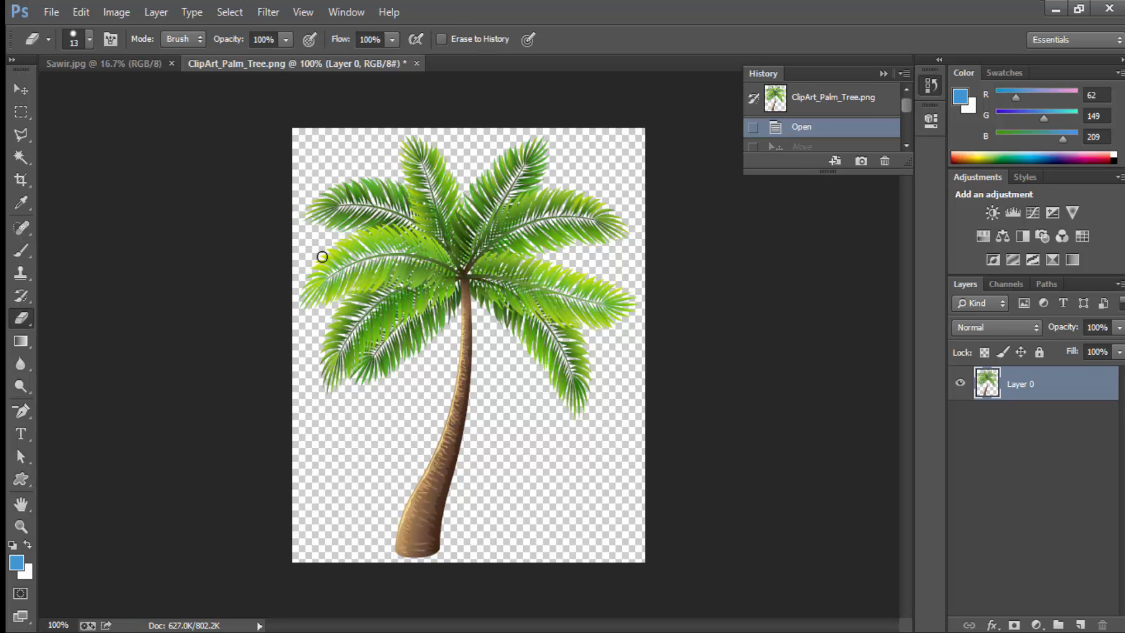
pyautogui.press(']')
pyautogui.press(']')
pyautogui.press(']')
pyautogui.press(']')
pyautogui.press(']')
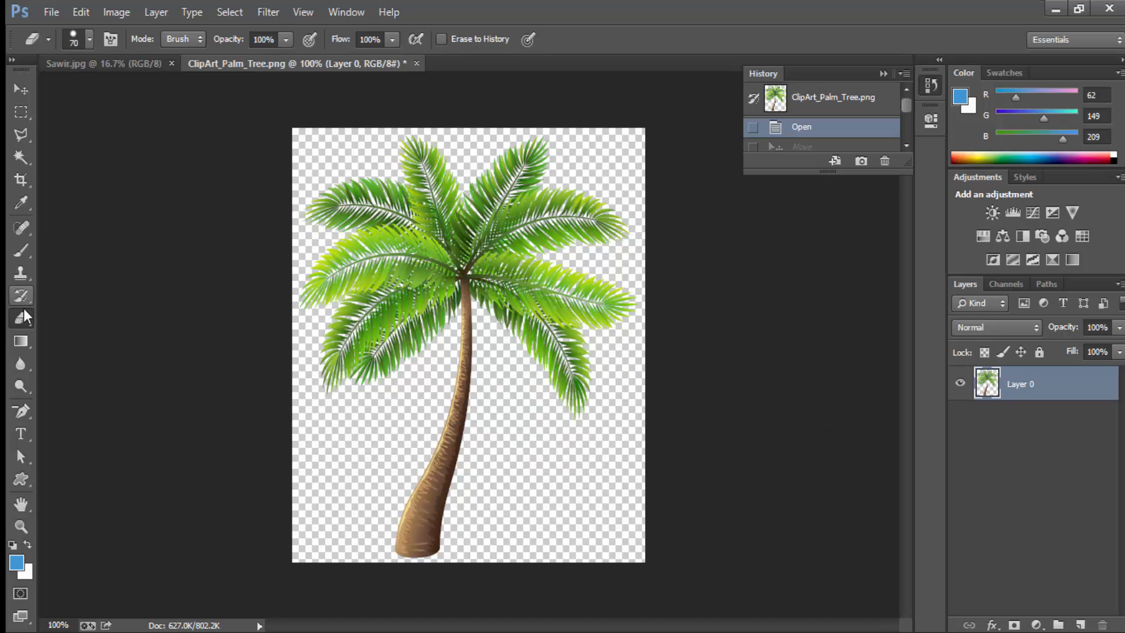
pyautogui.moveTo(259, 244)
pyautogui.mouseDown()
pyautogui.moveTo(323, 235)
pyautogui.moveTo(338, 343)
pyautogui.moveTo(336, 206)
pyautogui.moveTo(335, 329)
pyautogui.moveTo(326, 252)
pyautogui.moveTo(317, 305)
pyautogui.moveTo(362, 182)
pyautogui.moveTo(387, 221)
pyautogui.moveTo(370, 212)
pyautogui.moveTo(364, 329)
pyautogui.moveTo(375, 360)
pyautogui.moveTo(392, 362)
pyautogui.moveTo(374, 377)
pyautogui.mouseUp()
pyautogui.click(460, 401)
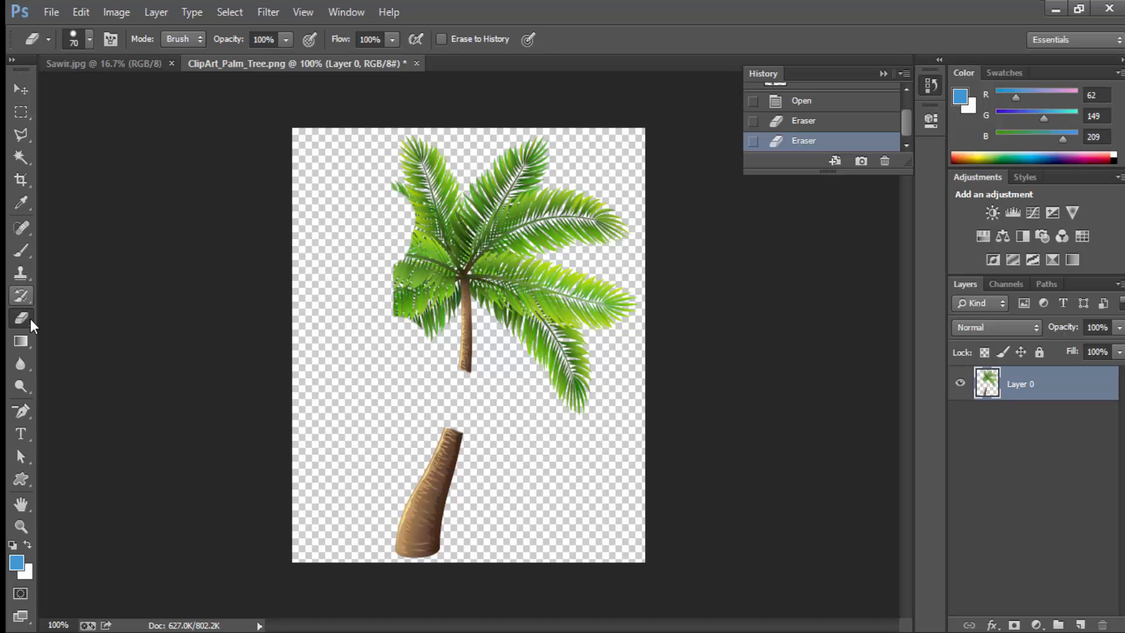
# - Cover the palm layer with linear blue-and-gold gradients using the Gradient Tool
pyautogui.rightClick(28, 342)
pyautogui.click(72, 338)
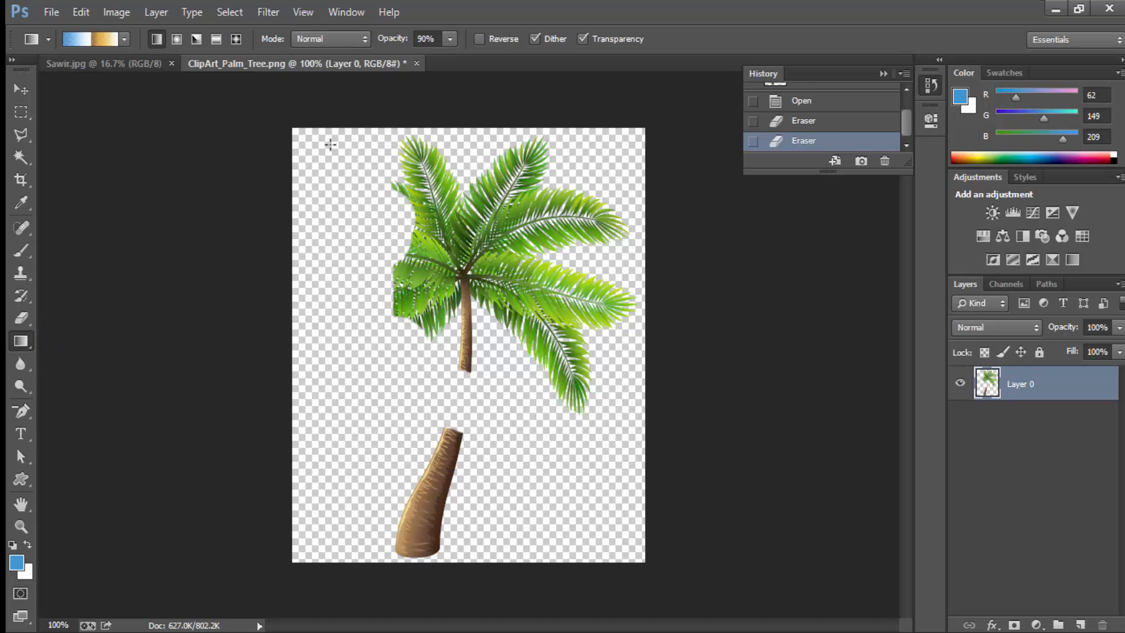
pyautogui.moveTo(330, 144); pyautogui.dragTo(321, 451)
pyautogui.moveTo(350, 222); pyautogui.dragTo(353, 222)
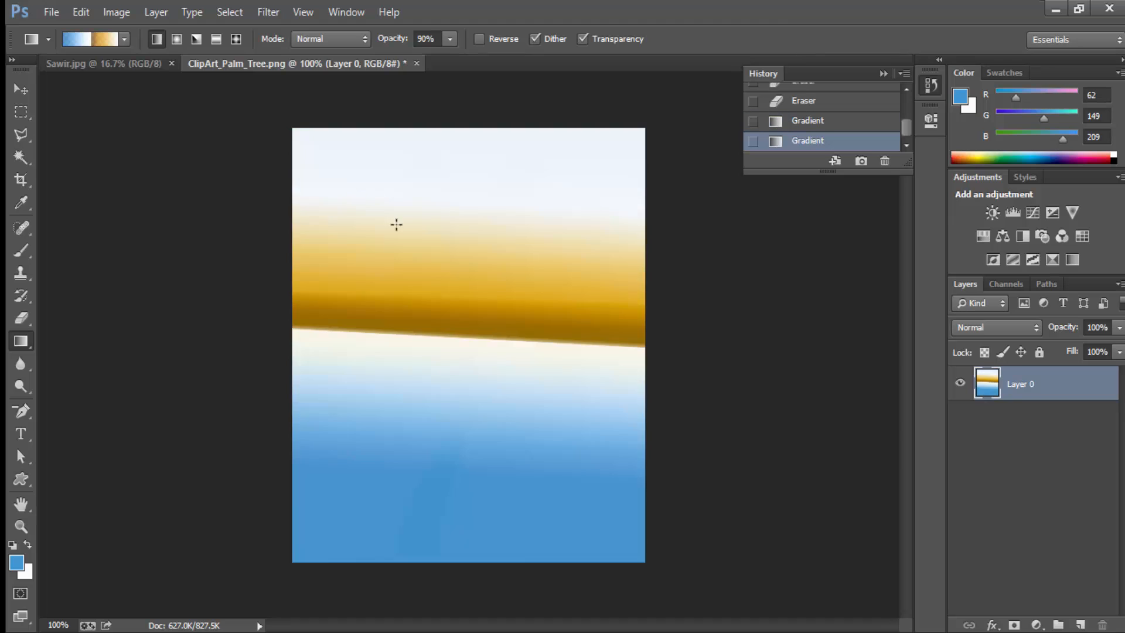
# - Restore the original ClipArt_Palm_Tree.png snapshot from the document history
pyautogui.click(833, 127)
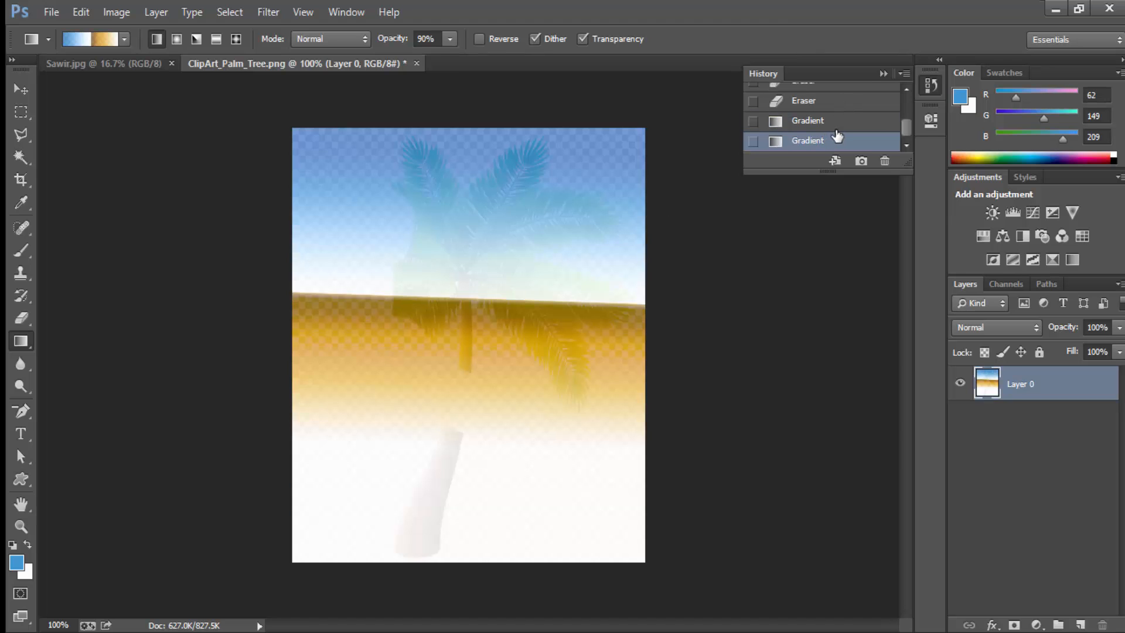
pyautogui.moveTo(905, 128); pyautogui.dragTo(909, 90)
pyautogui.click(887, 98)
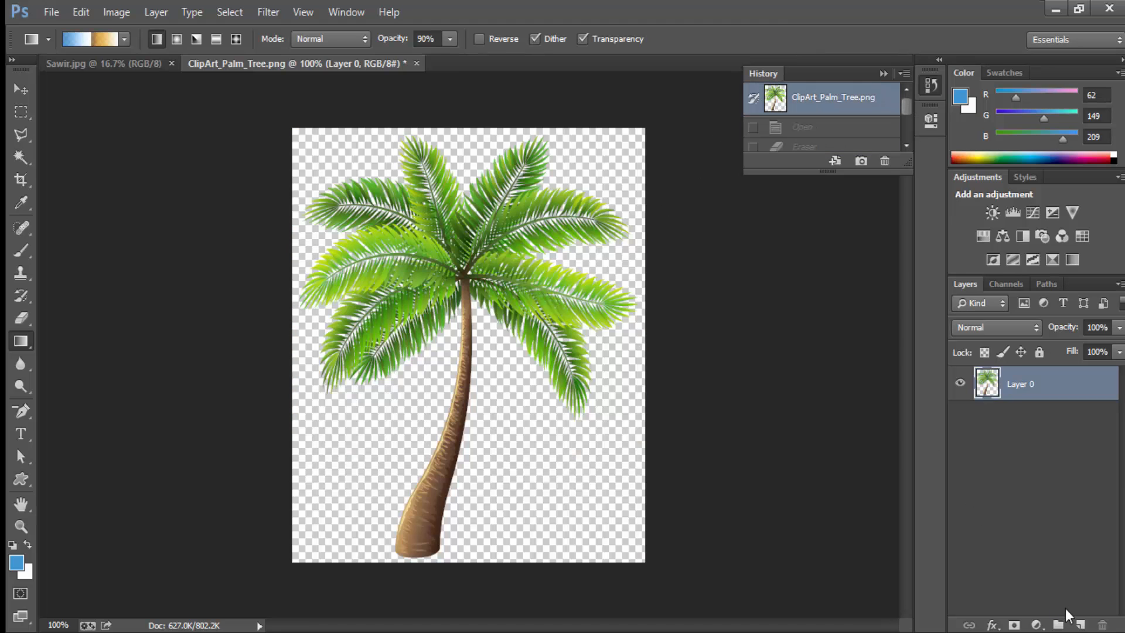
# - Add a new layer filled with a linear sky-and-sand gradient and place it beneath the palm layer
pyautogui.click(1079, 625)
pyautogui.moveTo(300, 116); pyautogui.dragTo(346, 537)
pyautogui.moveTo(1013, 431); pyautogui.dragTo(1046, 432)
# - Redraw the background layer's linear gradient so blue sky fills most of the canvas above a narrow strip of sand
pyautogui.moveTo(519, 348); pyautogui.dragTo(497, 559)
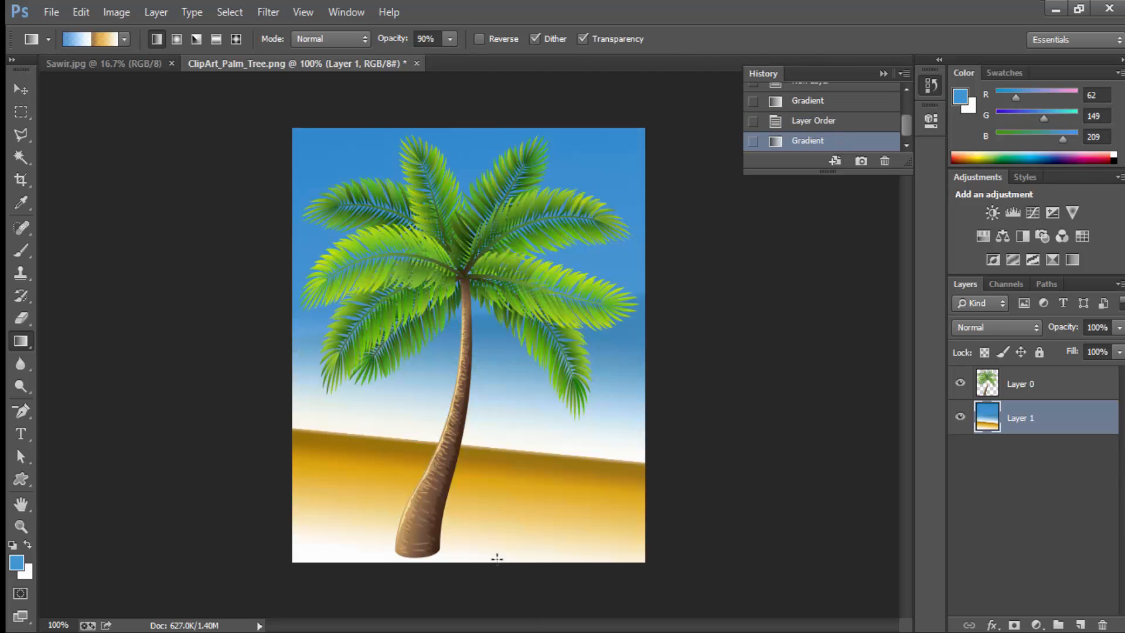
pyautogui.moveTo(363, 438); pyautogui.dragTo(641, 607)
pyautogui.moveTo(473, 425); pyautogui.dragTo(464, 546)
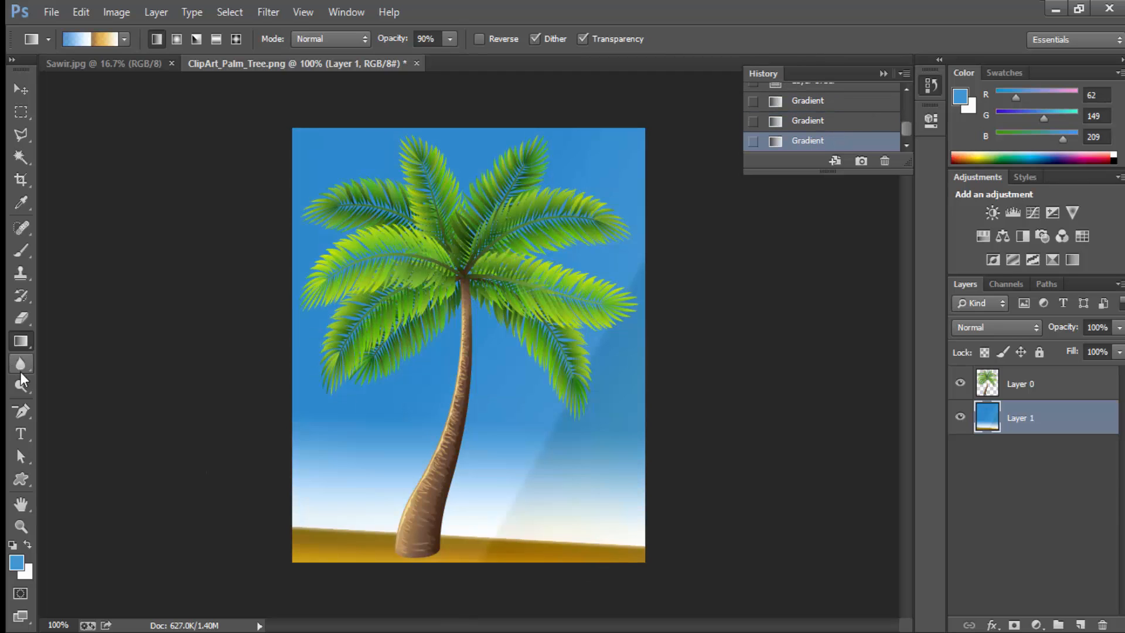
# - Add the word "Text" in white beside the lower palm trunk and move it slightly up toward the canvas's left edge
pyautogui.click(22, 435)
pyautogui.click(319, 461)
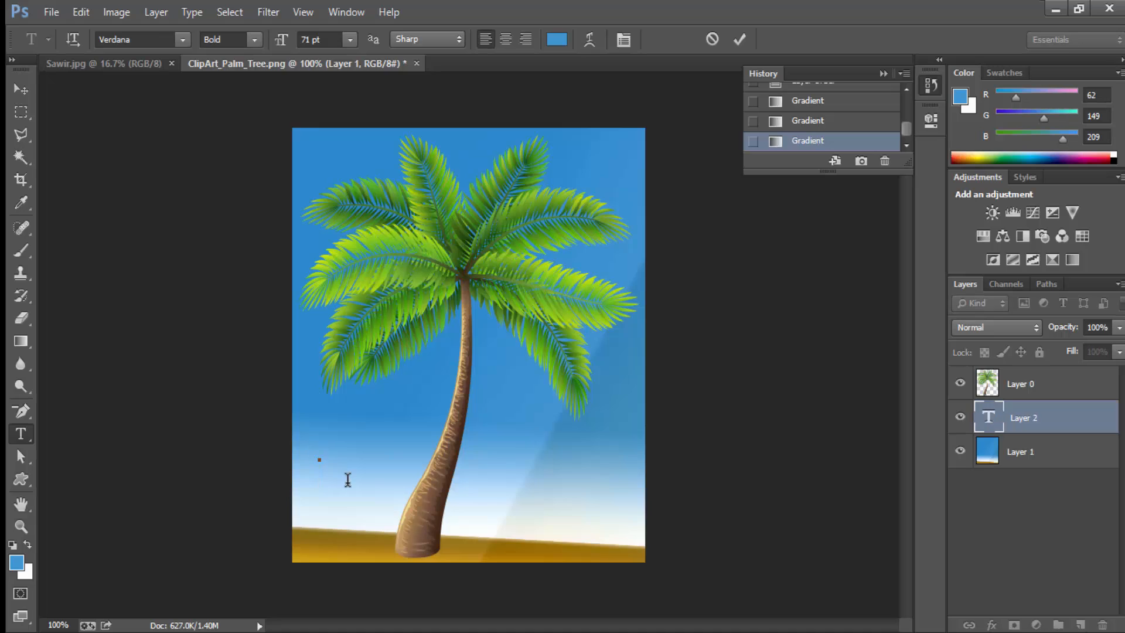
pyautogui.write('Text')
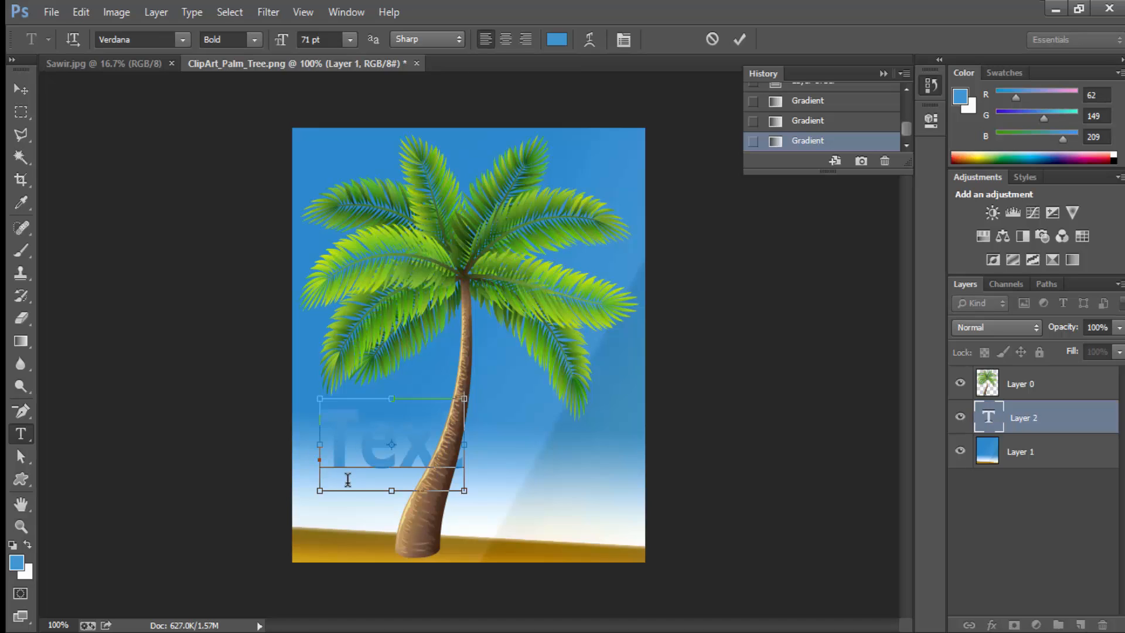
pyautogui.hotkey('ctrl', 'a')
pyautogui.click(563, 39)
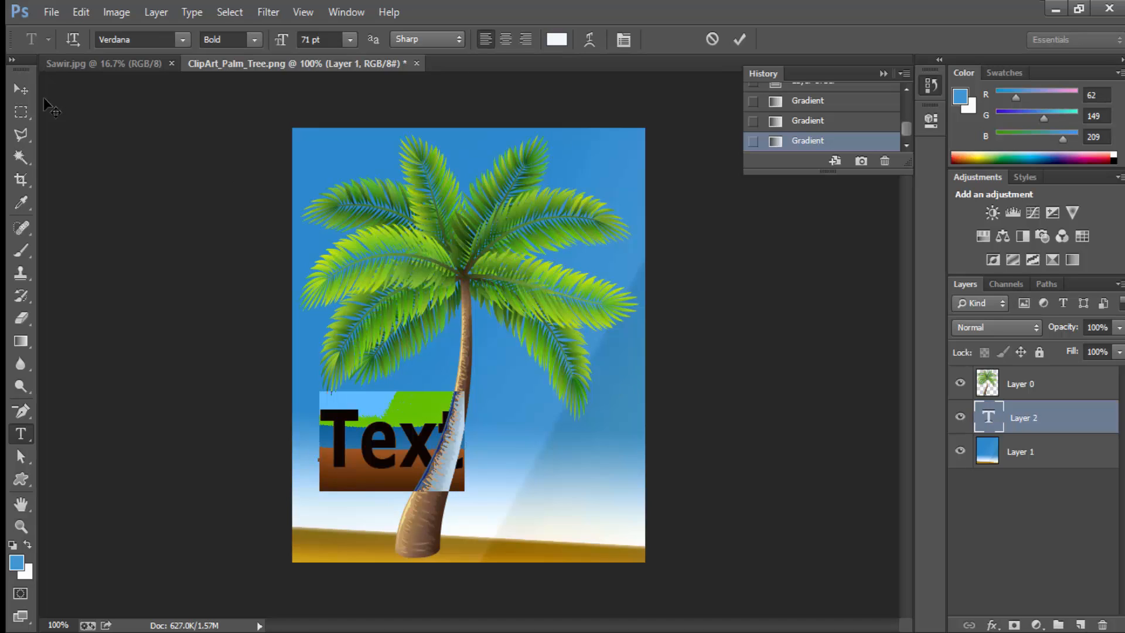
pyautogui.click(21, 89)
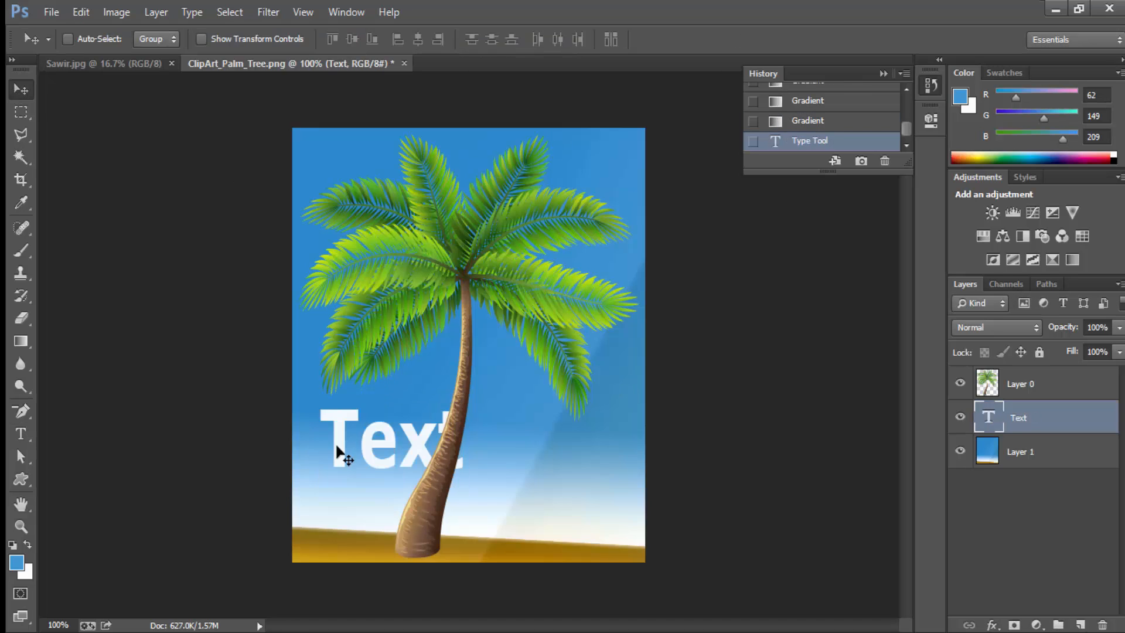
pyautogui.moveTo(337, 452)
pyautogui.mouseDown()
pyautogui.moveTo(353, 448)
pyautogui.moveTo(341, 444)
pyautogui.mouseUp()
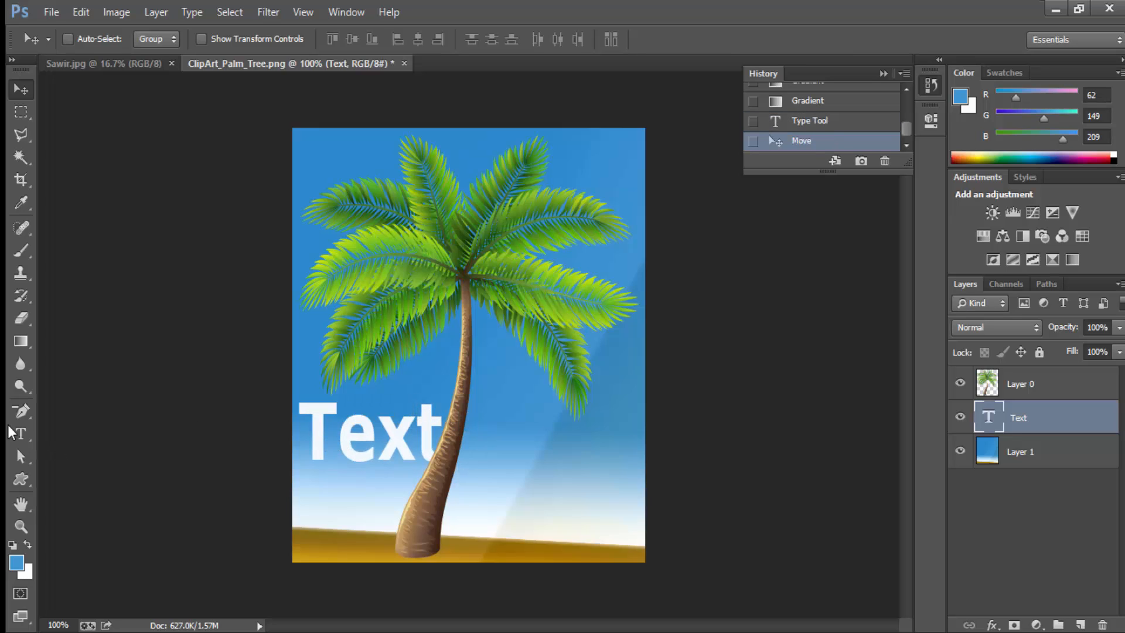
# - Draw a light bulb custom shape about 108 by 164 px on the right side of the palm trunk
pyautogui.click(21, 479)
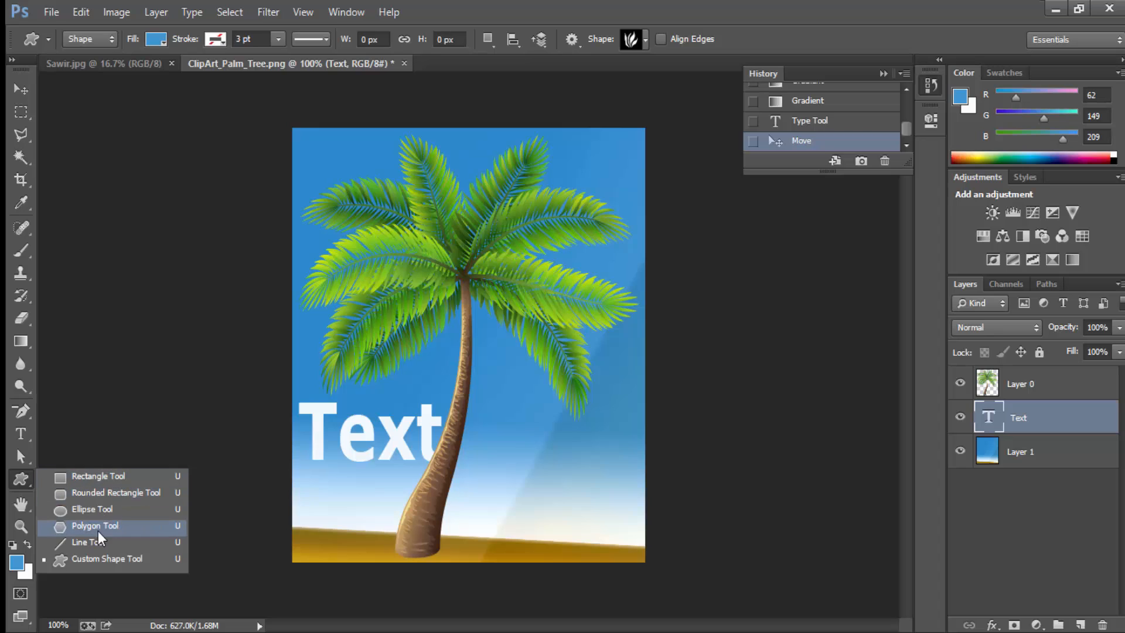
pyautogui.click(101, 561)
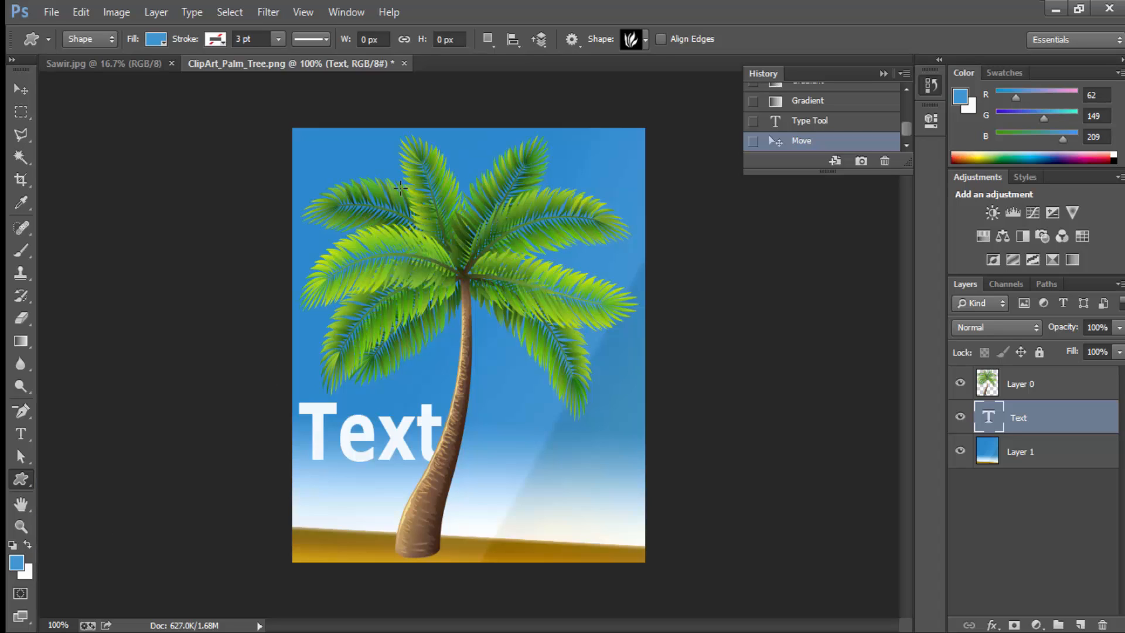
pyautogui.click(645, 40)
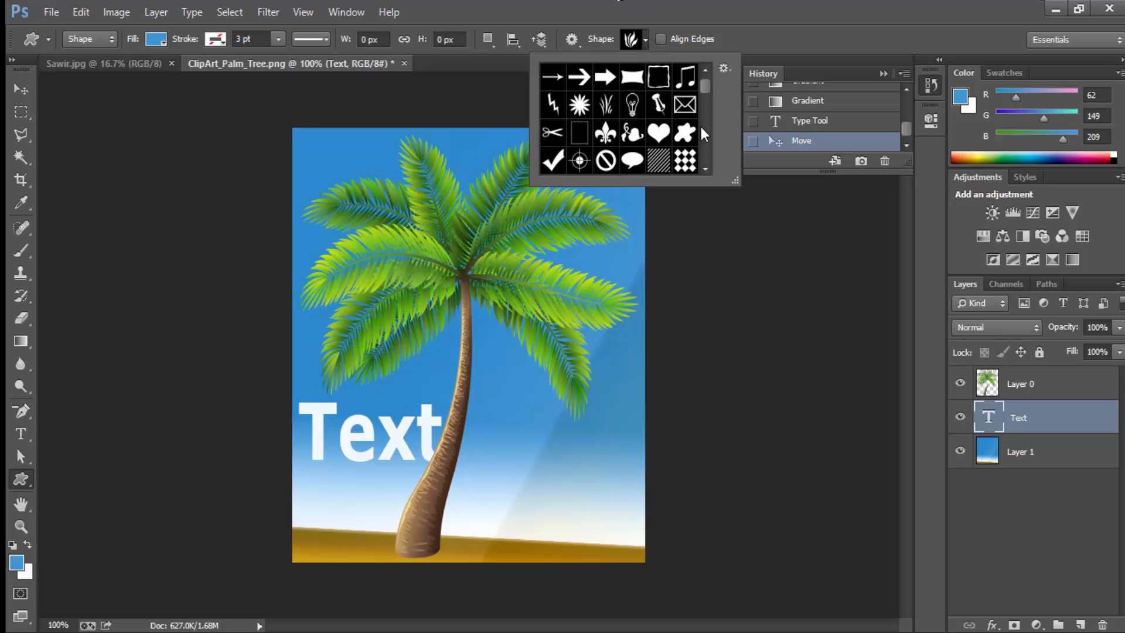
pyautogui.moveTo(705, 89)
pyautogui.mouseDown()
pyautogui.moveTo(704, 105)
pyautogui.moveTo(705, 83)
pyautogui.mouseUp()
pyautogui.doubleClick(632, 104)
pyautogui.moveTo(528, 396); pyautogui.dragTo(614, 533)
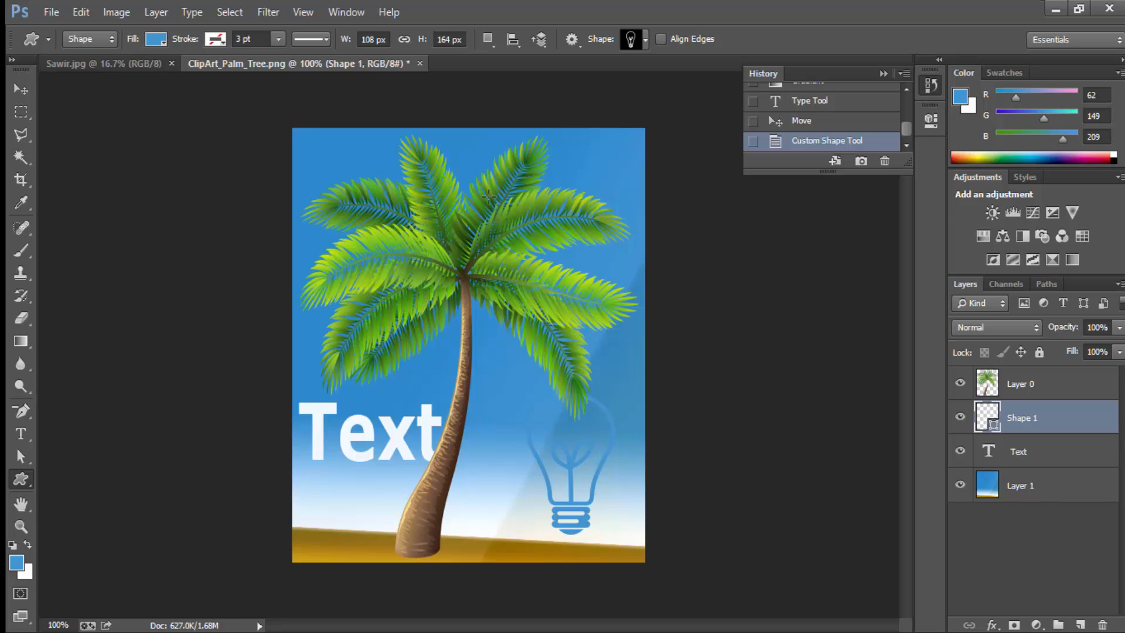
# - Change the light bulb shape's fill to magenta and move the bulb closer to the palm trunk
pyautogui.click(162, 43)
pyautogui.click(114, 151)
pyautogui.click(96, 150)
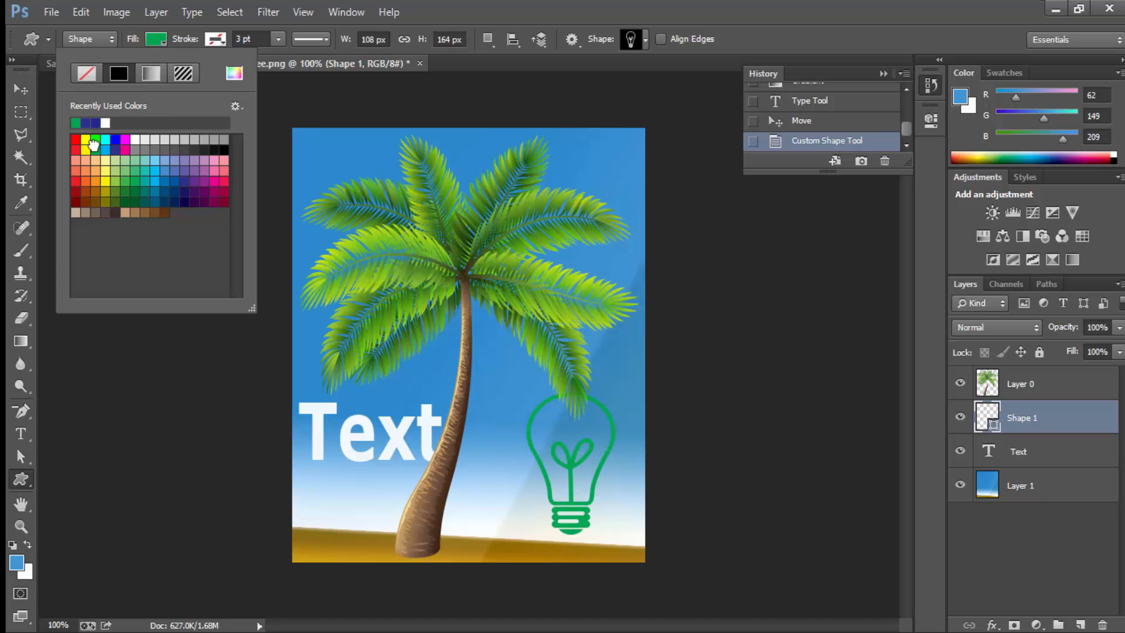
pyautogui.click(105, 151)
pyautogui.click(125, 179)
pyautogui.click(200, 175)
pyautogui.click(225, 169)
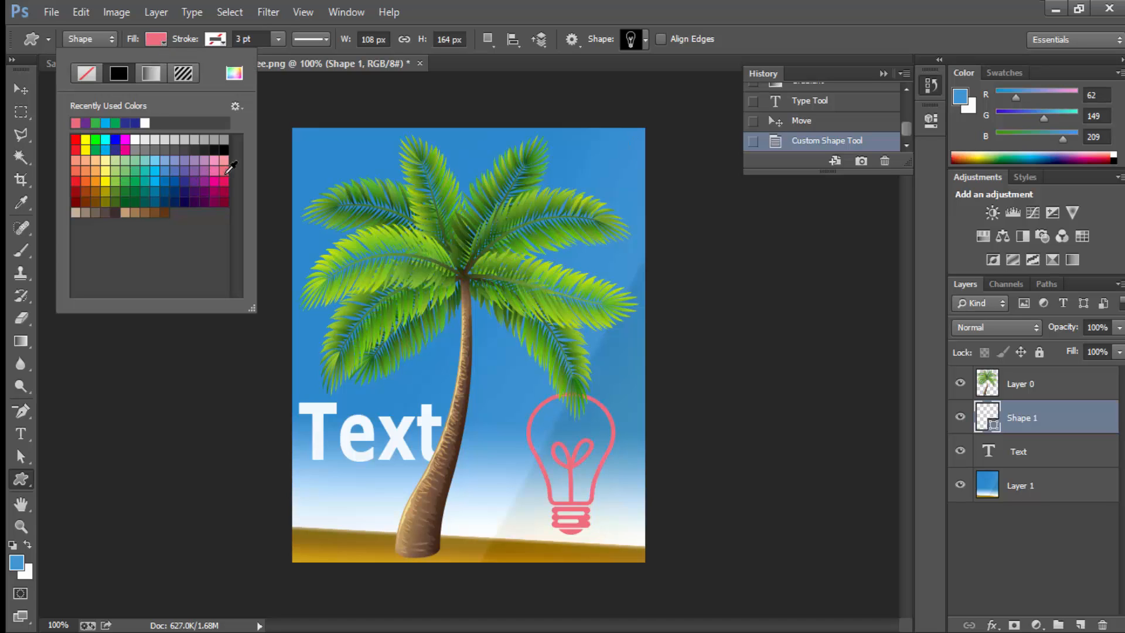
pyautogui.click(217, 180)
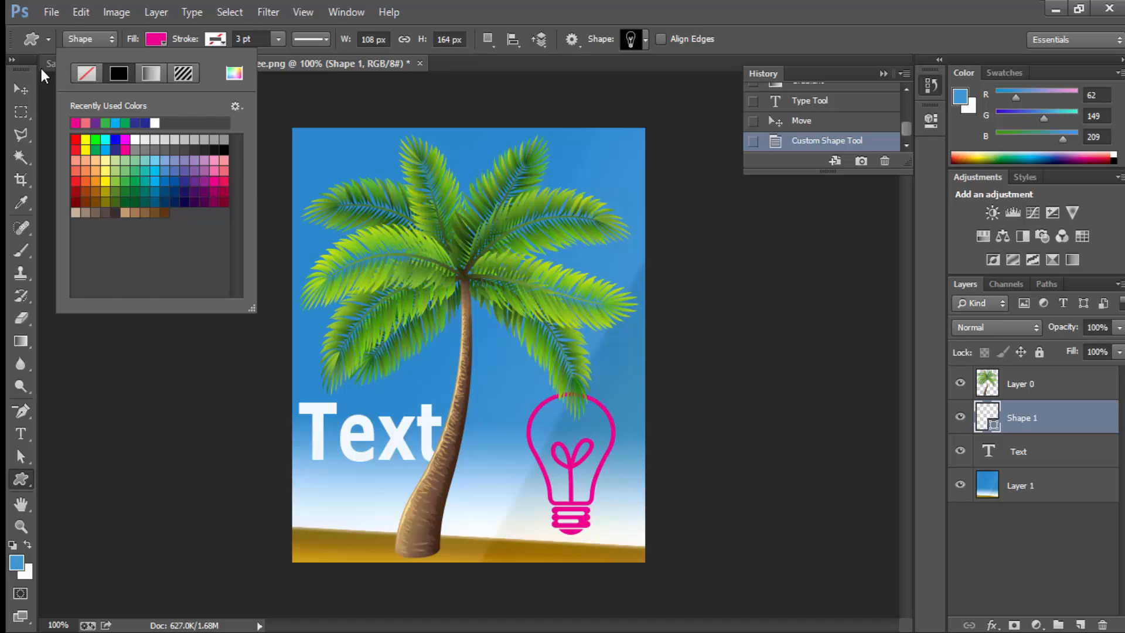
pyautogui.click(21, 89)
pyautogui.moveTo(573, 489); pyautogui.dragTo(520, 483)
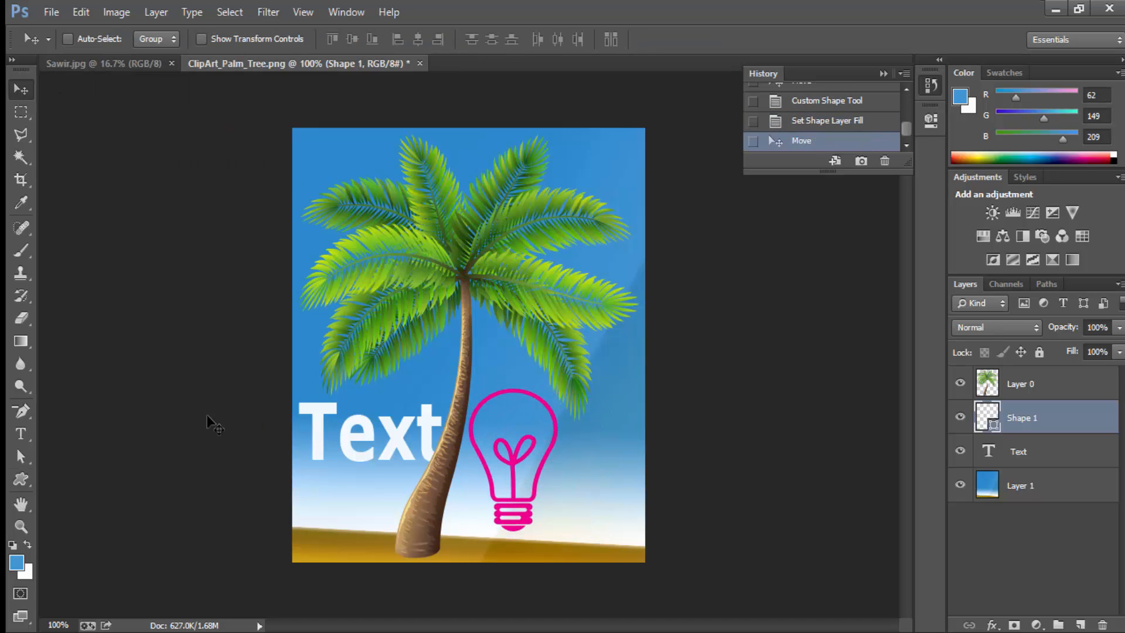
# - Zoom in to 600% and pan with the Hand tool to examine the trunk, light bulb and fronds up close
pyautogui.click(21, 505)
pyautogui.click(22, 526)
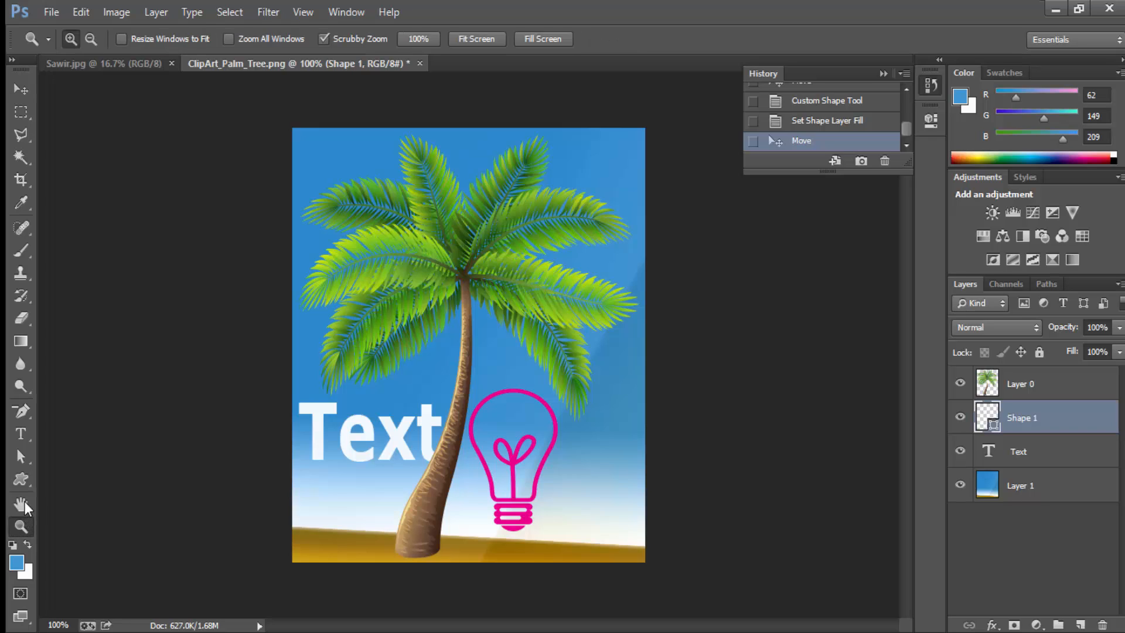
pyautogui.click(21, 504)
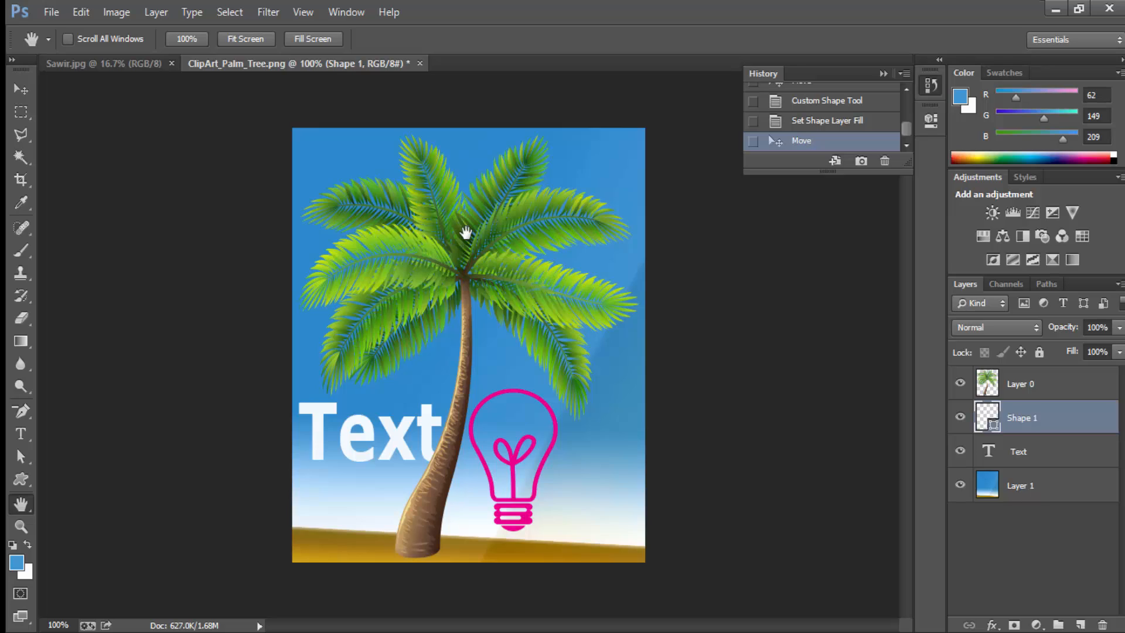
pyautogui.hotkey('ctrl', '+')
pyautogui.hotkey('ctrl', '+')
pyautogui.hotkey('ctrl', '+')
pyautogui.hotkey('ctrl', '+')
pyautogui.hotkey('ctrl', '+')
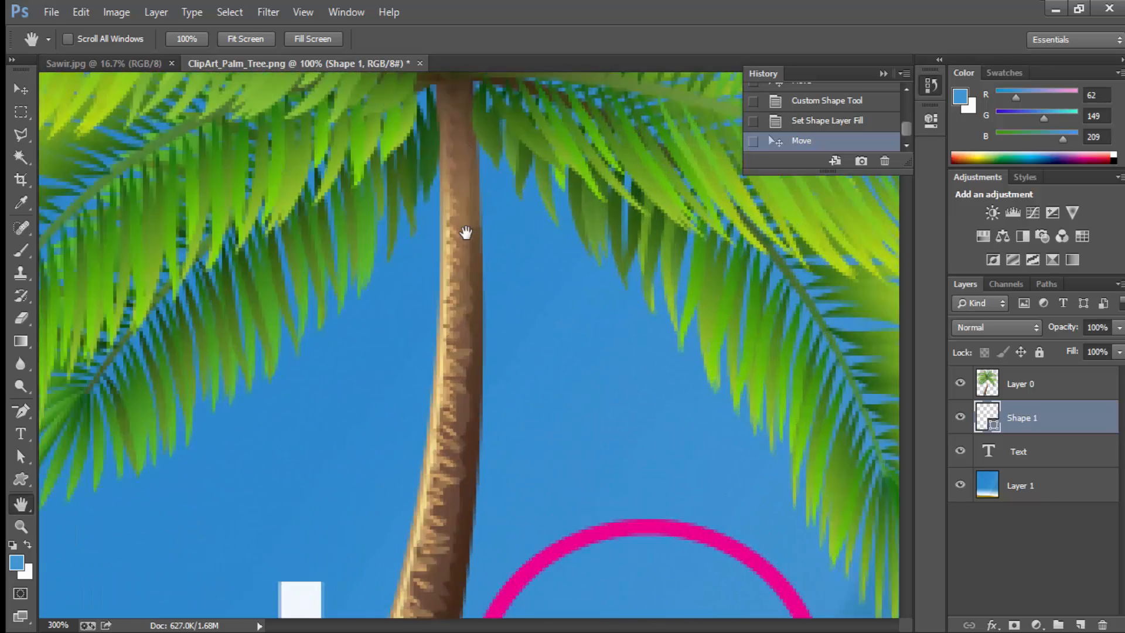
pyautogui.scroll(-20, 472, 393)
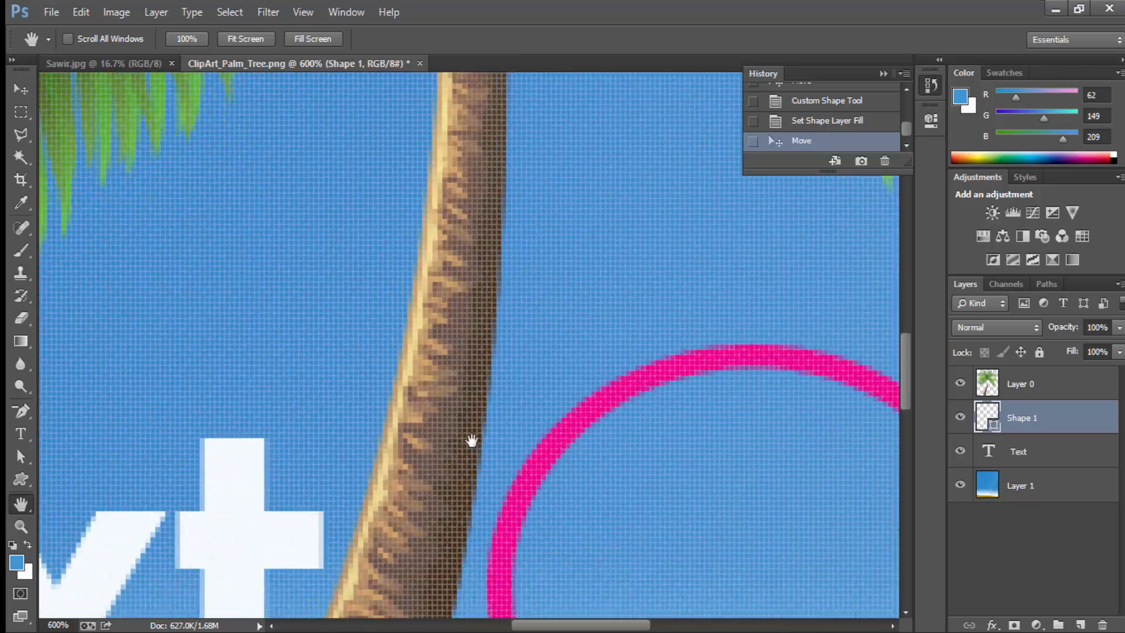
pyautogui.scroll(20, 446, 508)
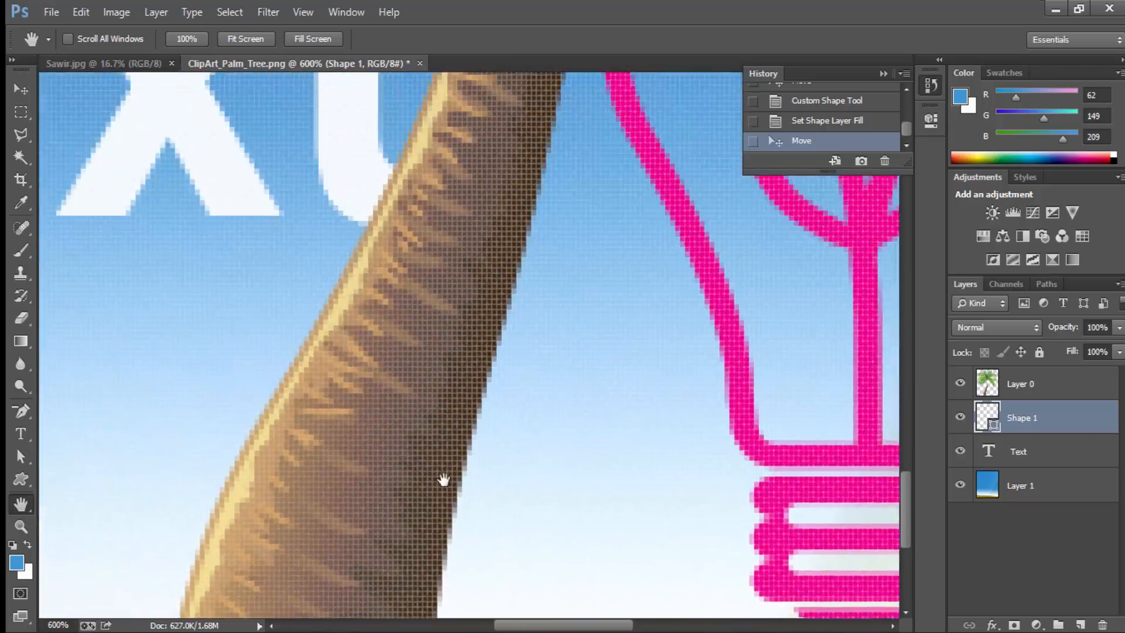
pyautogui.hscroll(3, 166, 463)
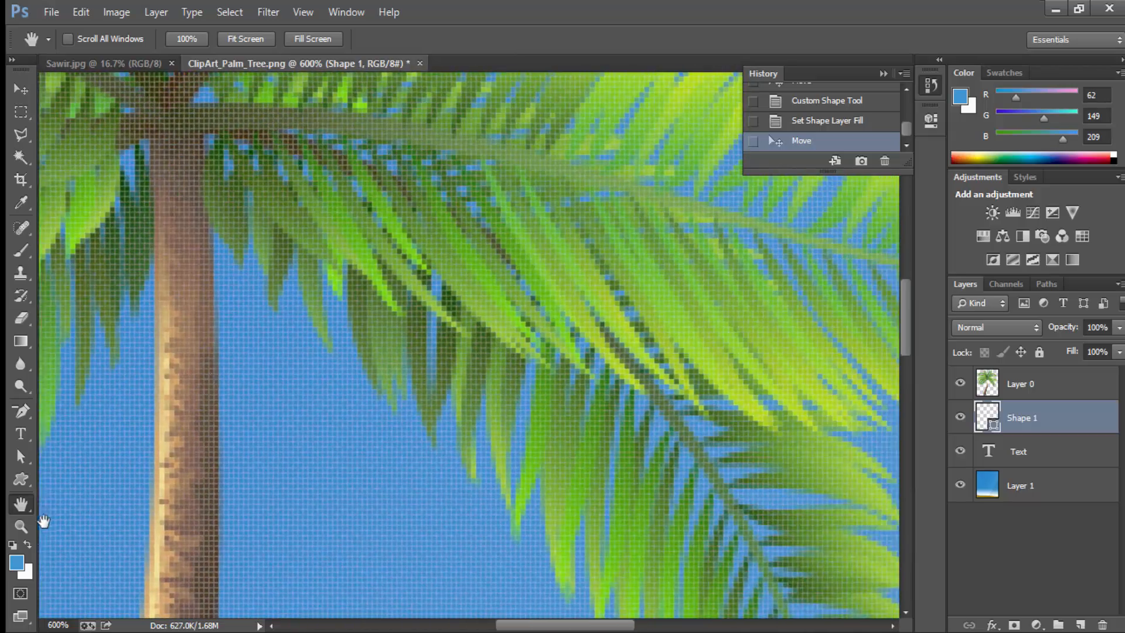
# - Zoom out and in on the palm image with the Zoom tool active and fit the whole canvas in the window
pyautogui.click(26, 527)
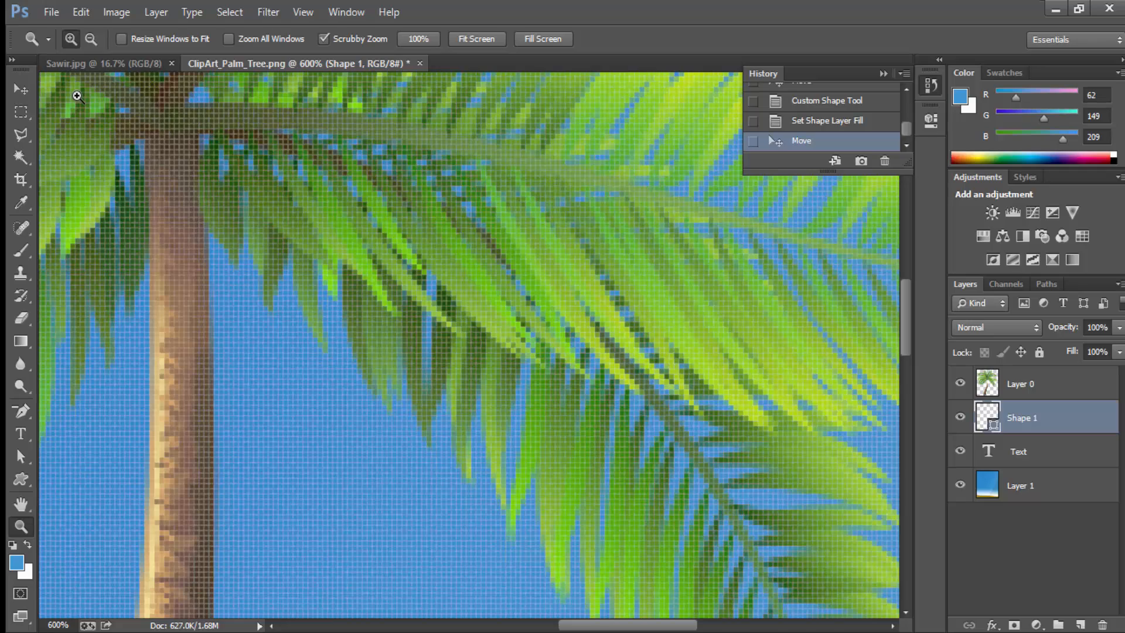
pyautogui.hotkey('ctrl', '-')
pyautogui.hotkey('ctrl', '-')
pyautogui.hotkey('ctrl', '-')
pyautogui.hotkey('ctrl', '-')
pyautogui.hotkey('ctrl', '-')
pyautogui.hotkey('ctrl', '-')
pyautogui.hotkey('ctrl', '-')
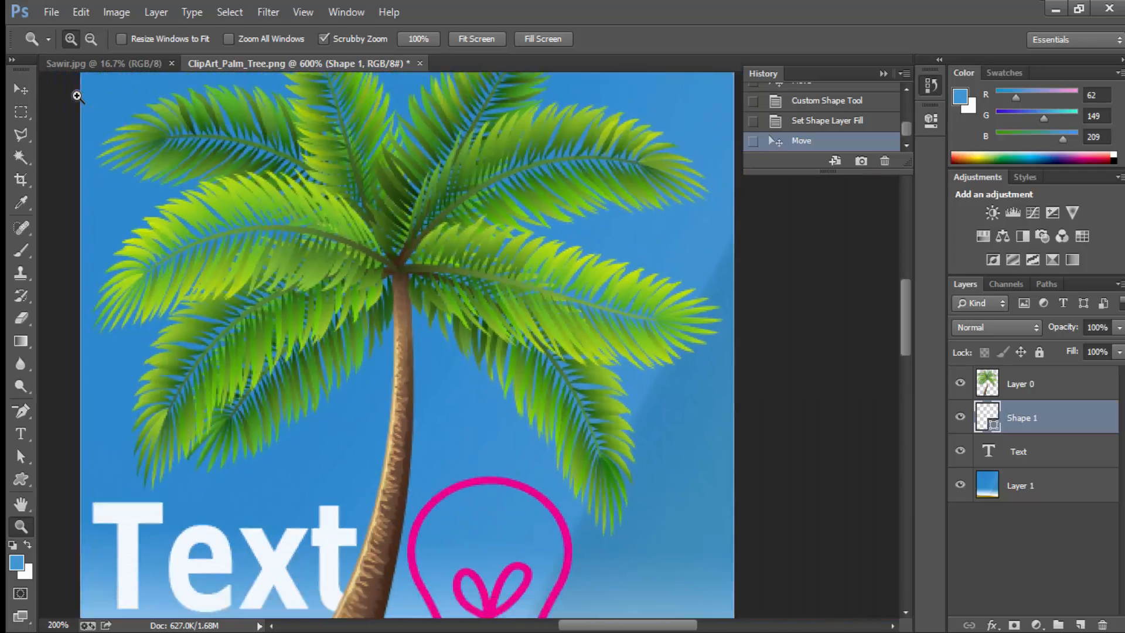
pyautogui.hotkey('ctrl', '+')
pyautogui.hotkey('ctrl', '+')
pyautogui.hotkey('ctrl', '+')
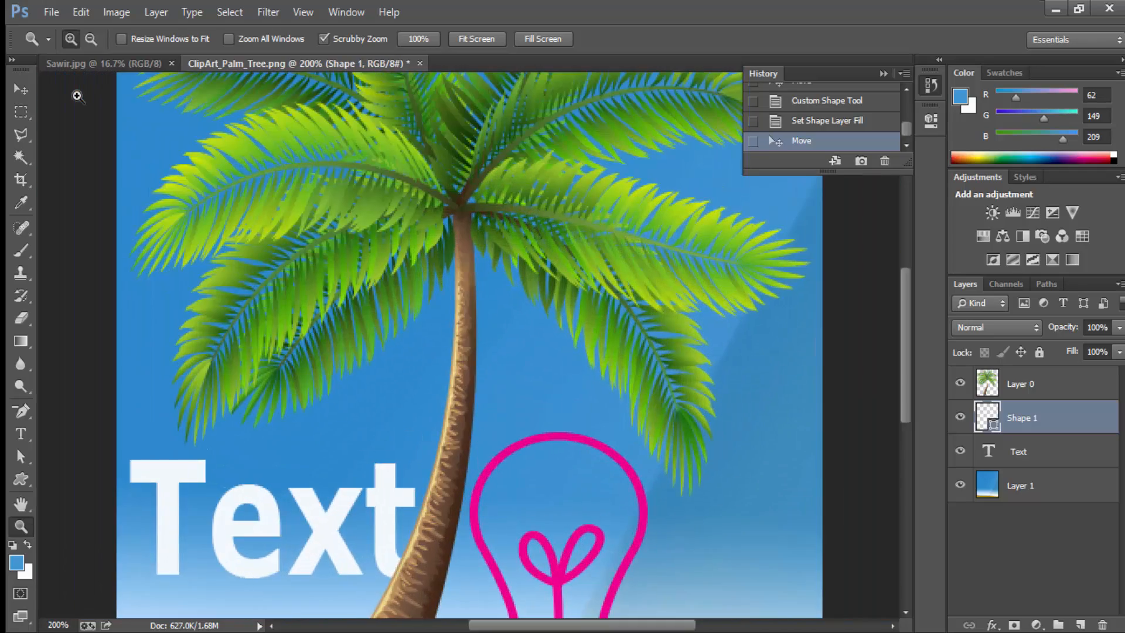
pyautogui.hotkey('ctrl', '-')
pyautogui.hotkey('ctrl', '-')
pyautogui.hotkey('ctrl', '+')
pyautogui.hotkey('ctrl', '+')
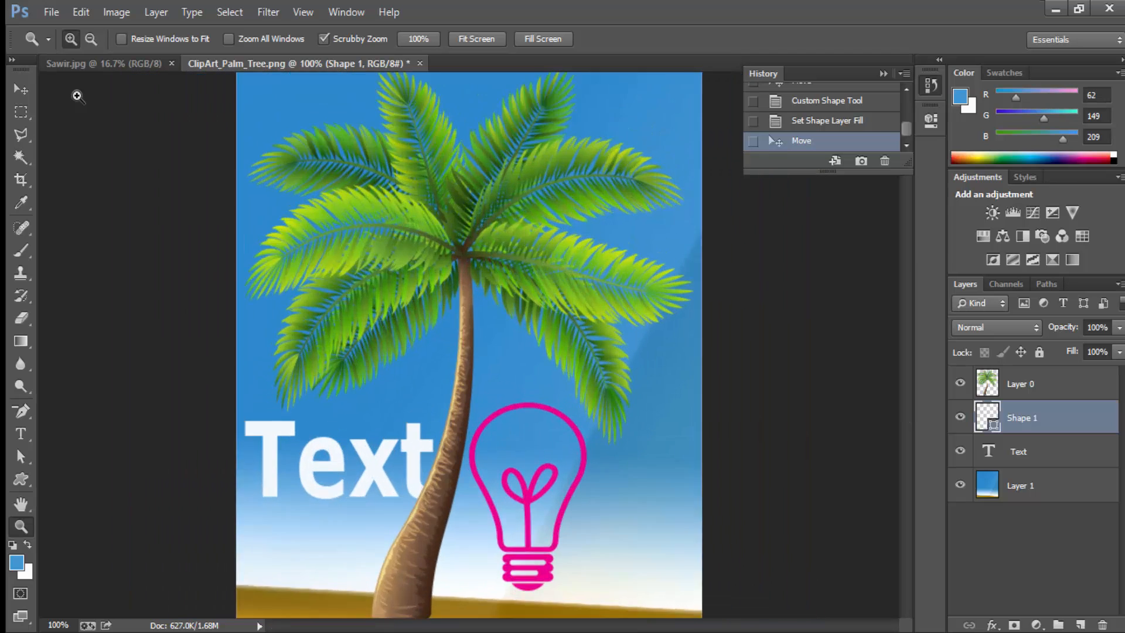
pyautogui.hotkey('ctrl', '0')
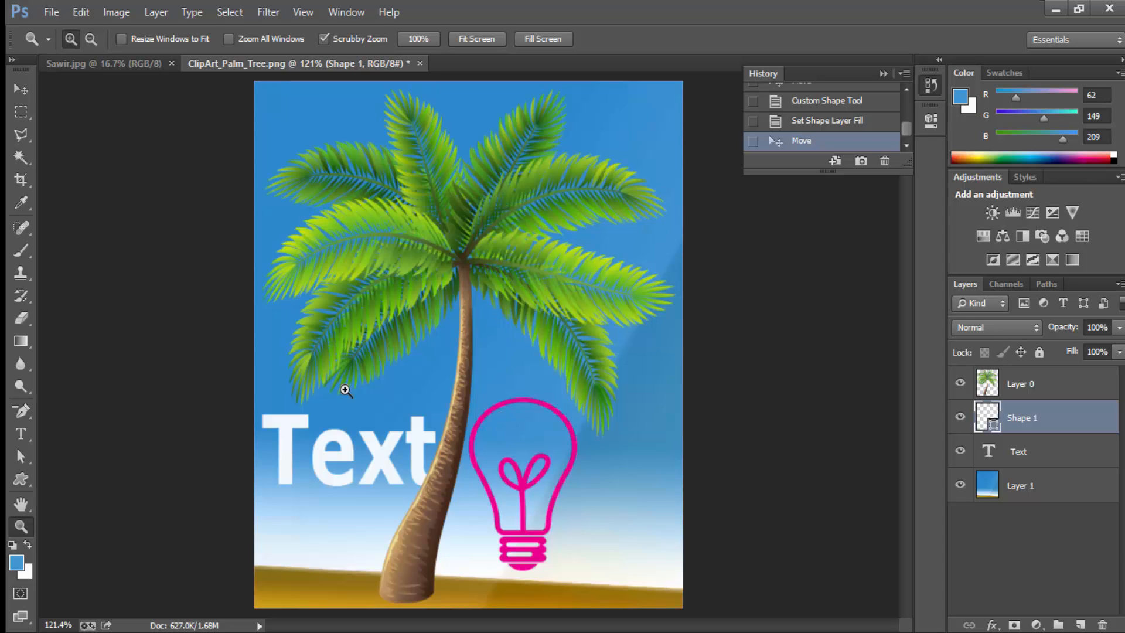
# - Swap the foreground and background colors repeatedly and reset them to the default black and white
pyautogui.click(17, 563)
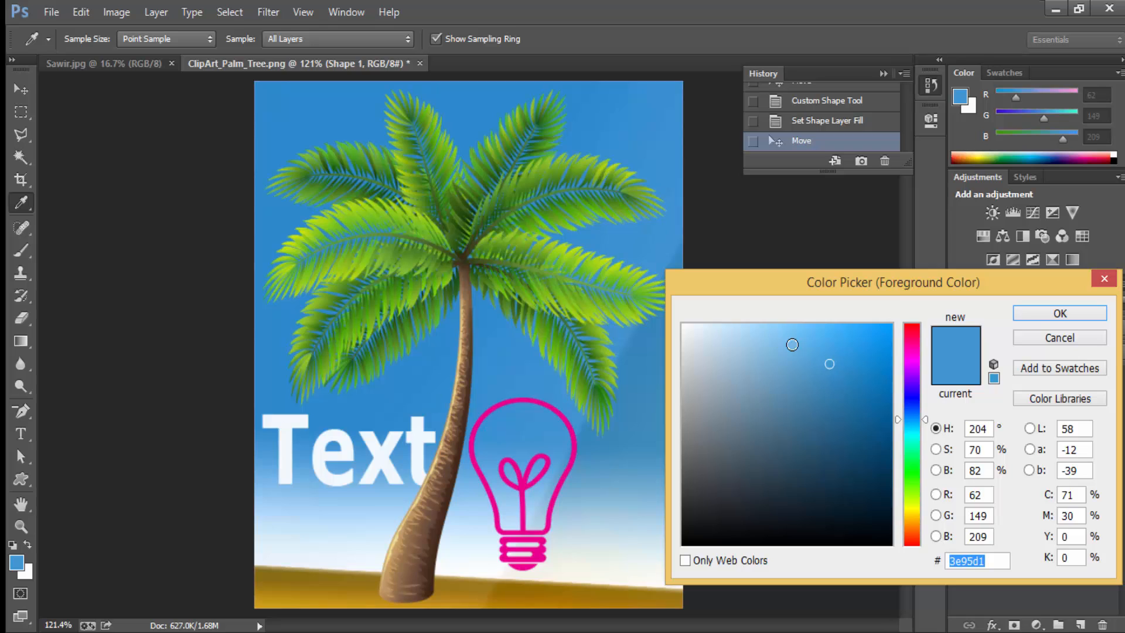
pyautogui.click(1059, 313)
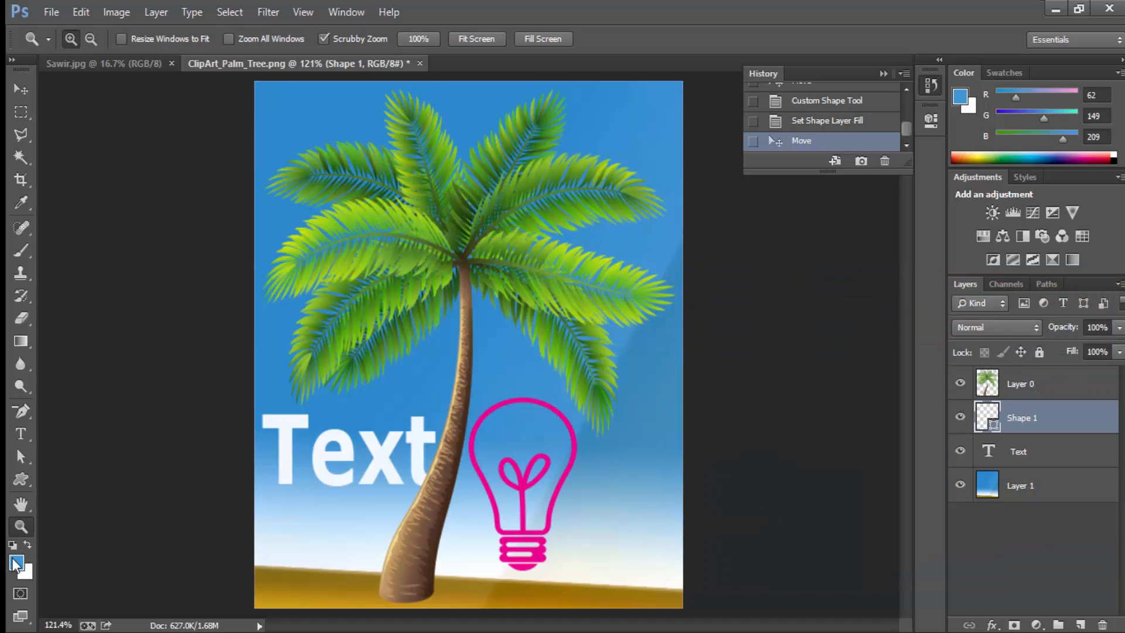
pyautogui.click(27, 547)
pyautogui.click(27, 547)
pyautogui.click(27, 547)
pyautogui.click(27, 547)
pyautogui.click(26, 547)
pyautogui.click(27, 547)
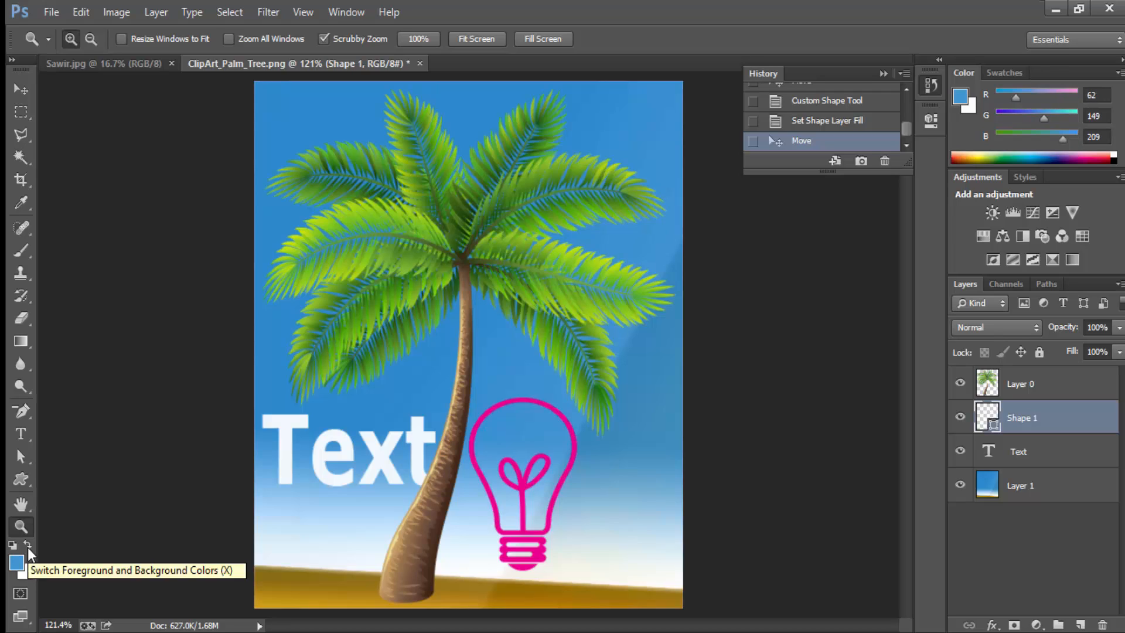
pyautogui.click(27, 548)
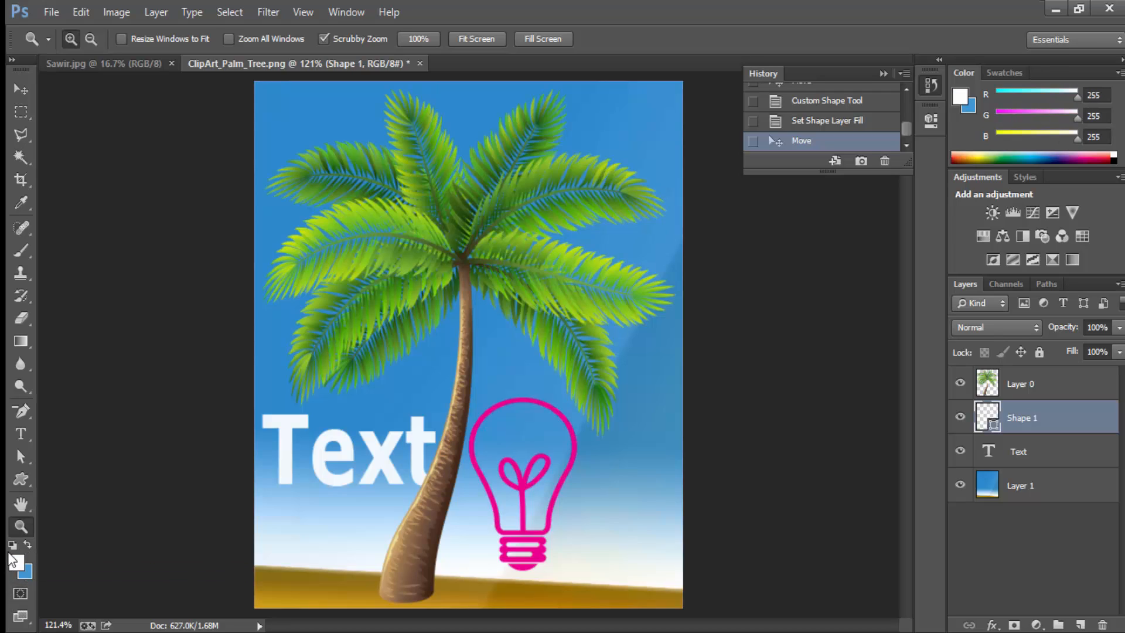
pyautogui.click(12, 545)
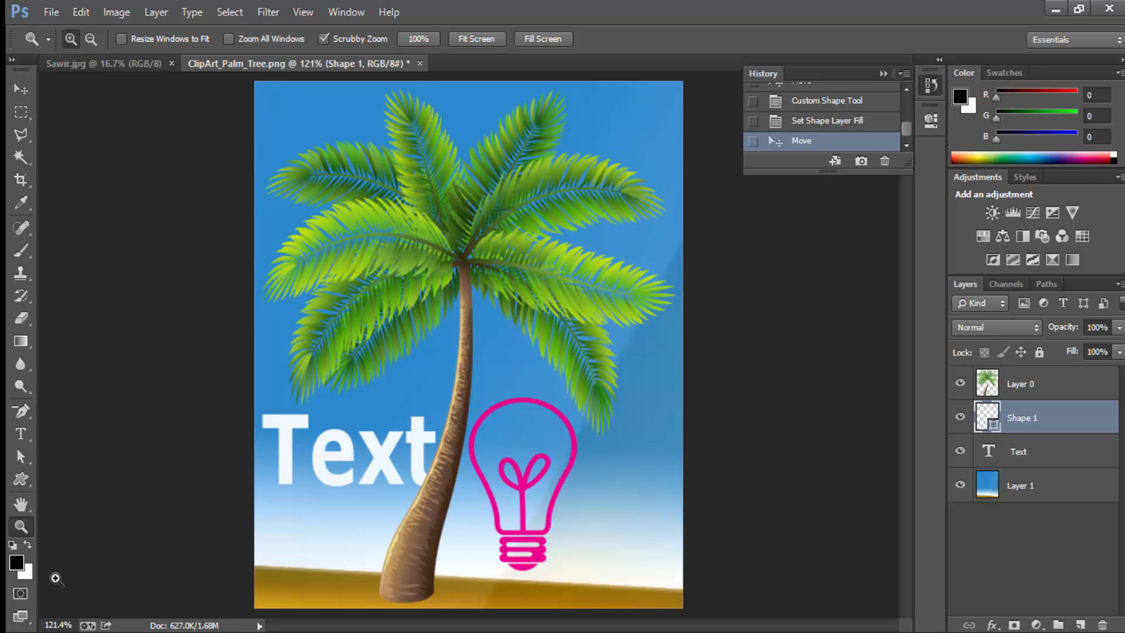
# - View the image in the full screen modes, zooming in on the palm crown, and return to standard screen mode
pyautogui.click(21, 617)
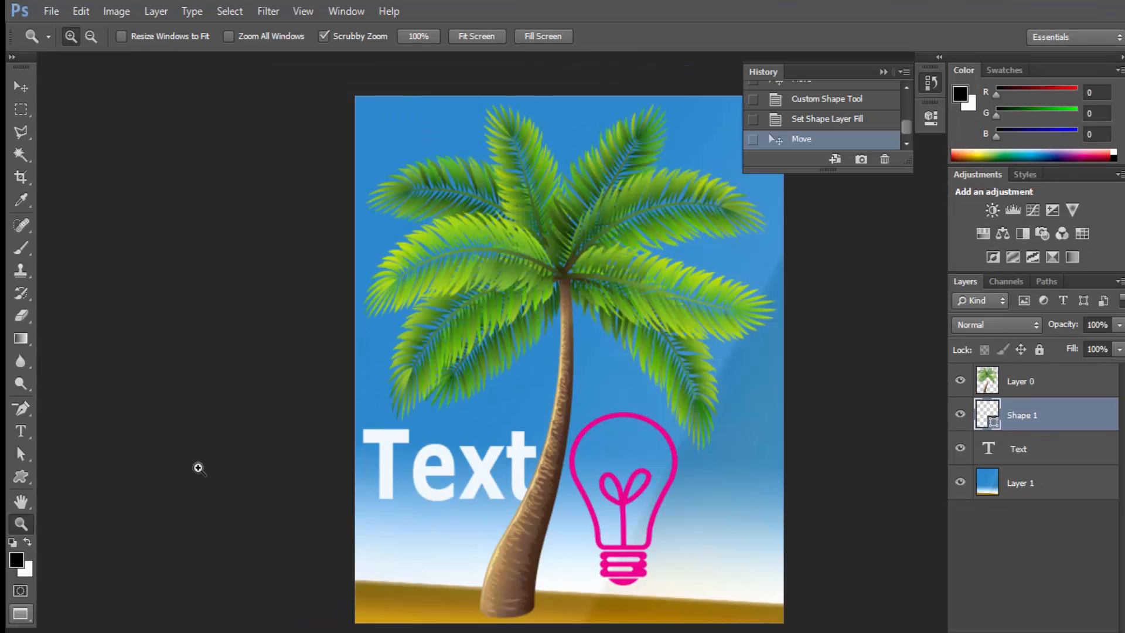
pyautogui.click(22, 615)
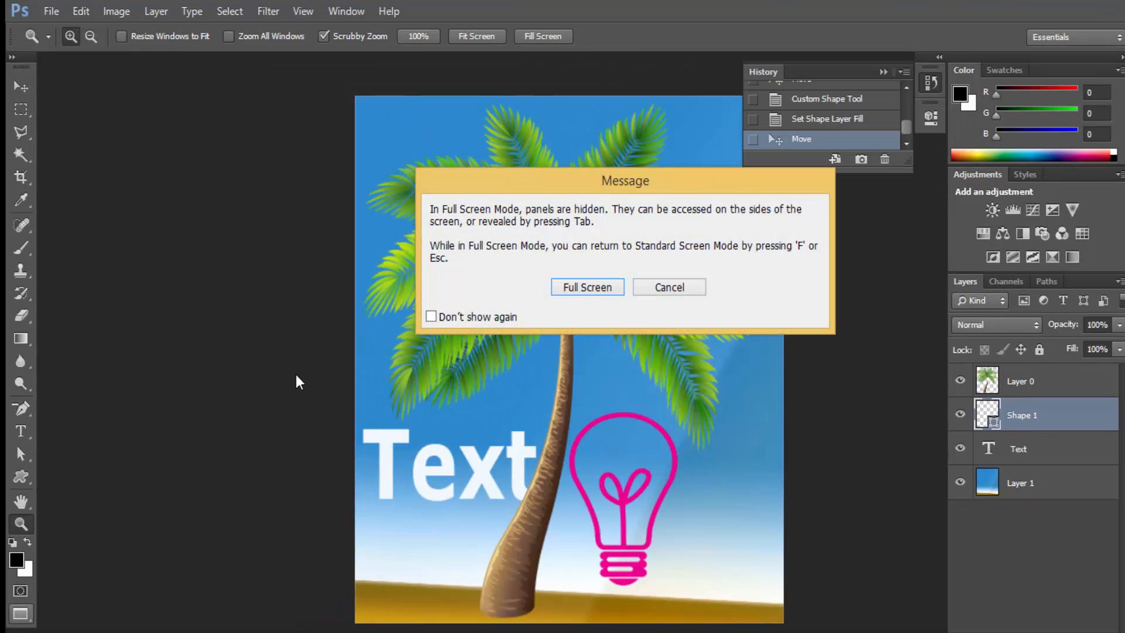
pyautogui.click(587, 286)
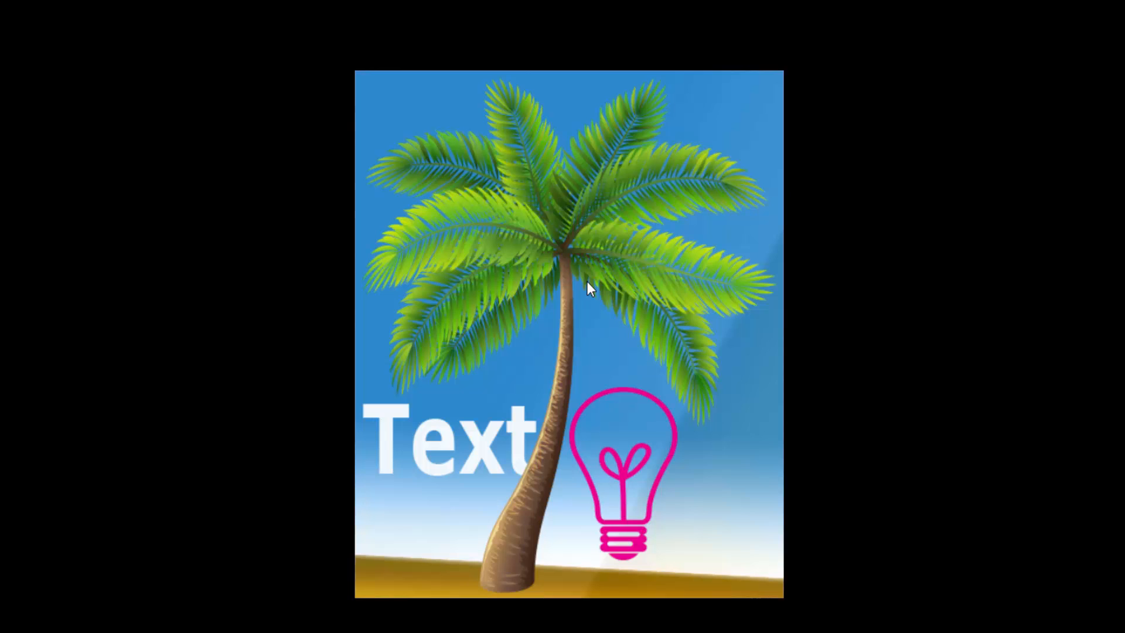
pyautogui.moveTo(619, 255); pyautogui.dragTo(618, 251)
pyautogui.press('f')
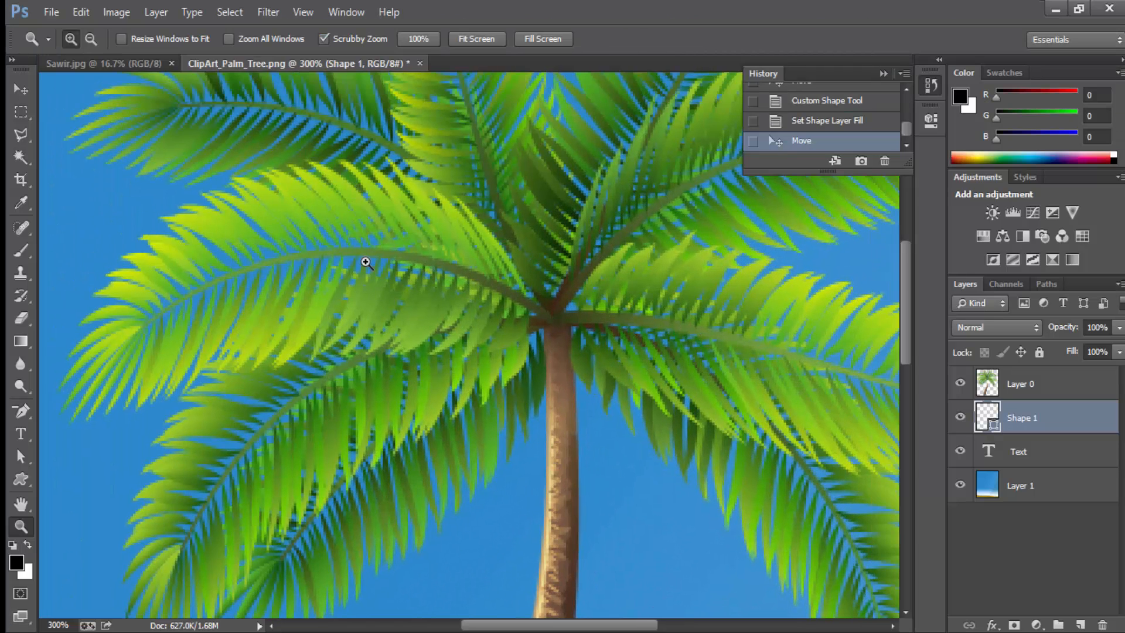